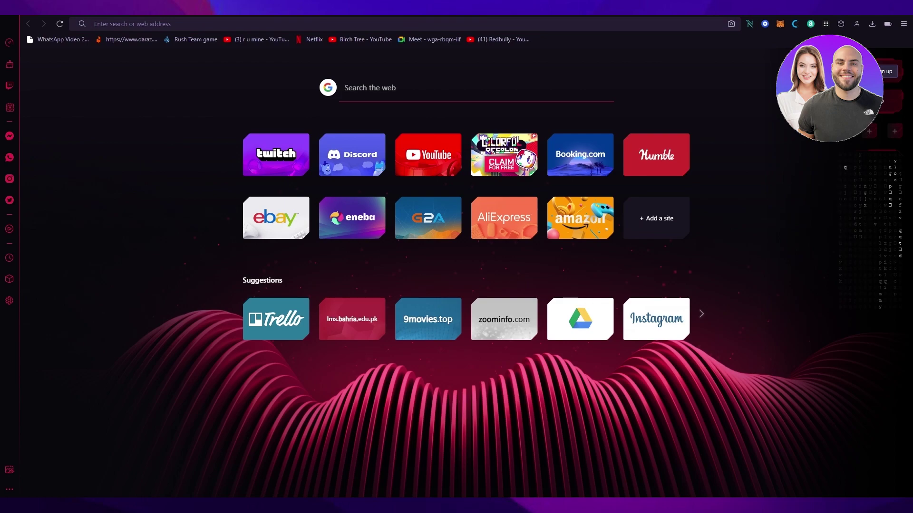
Run a Google search for 'zoho.com' and scroll down to Zoho's CRM listing.
{"action": "type", "text": "zo"}
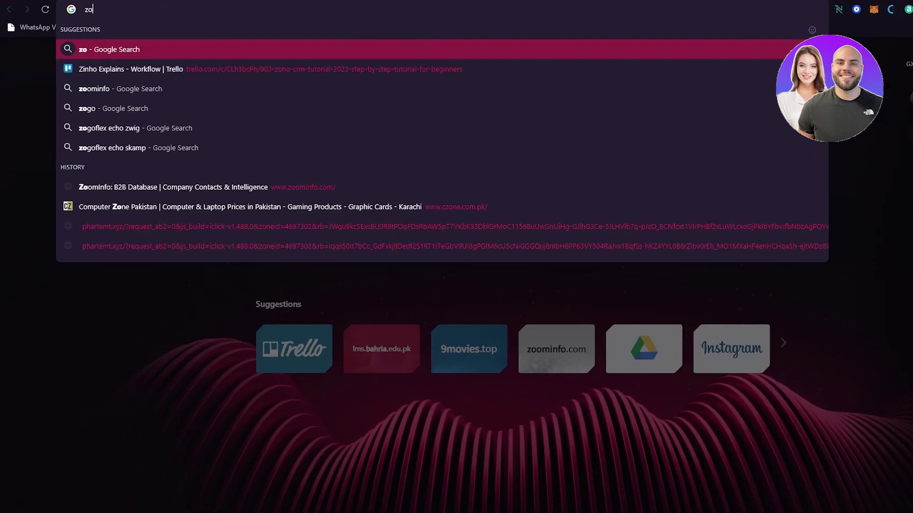
{"action": "type", "text": "ho.com"}
{"action": "key", "text": "Return"}
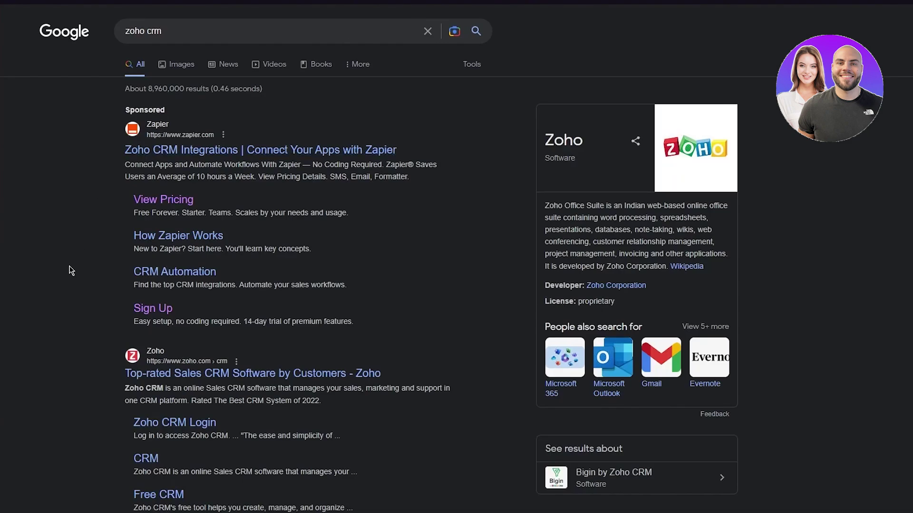
{"action": "scroll", "coordinate": [70, 270], "scroll_direction": "down", "scroll_amount": 5}
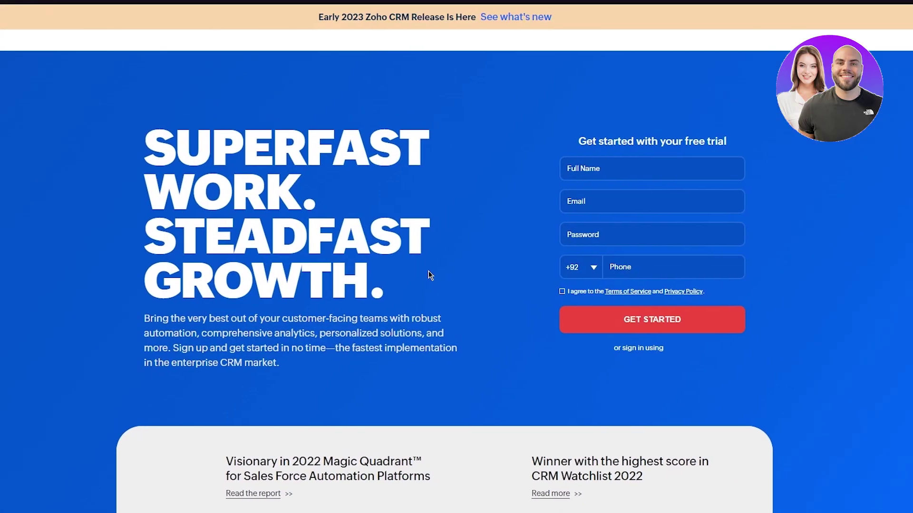
Scroll through the Zoho CRM landing page, then return to the free-trial signup form.
{"action": "scroll", "coordinate": [429, 274], "scroll_direction": "down", "scroll_amount": 15}
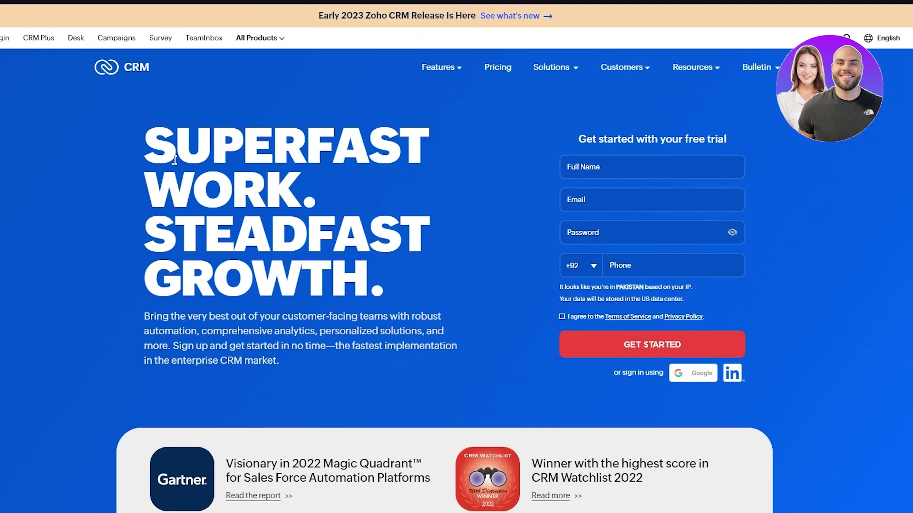
{"action": "scroll", "coordinate": [215, 228], "scroll_direction": "down", "scroll_amount": 2}
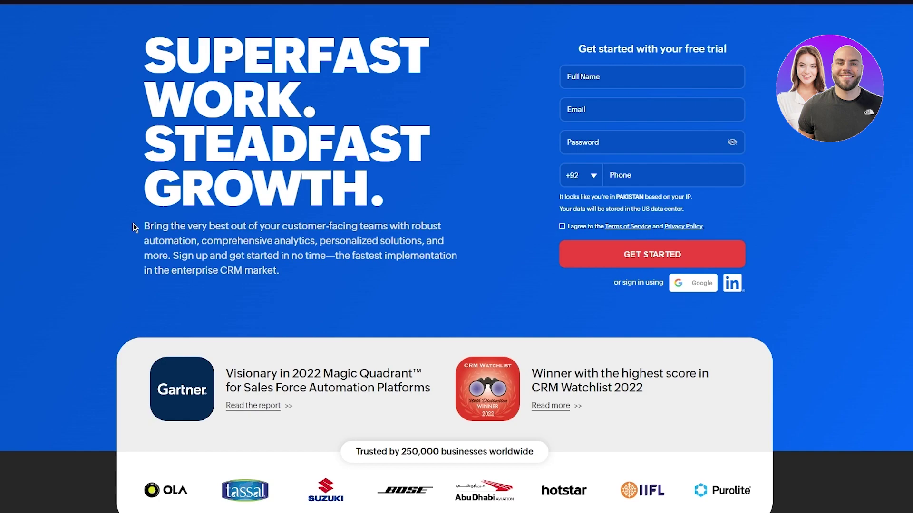
{"action": "scroll", "coordinate": [495, 250], "scroll_direction": "down", "scroll_amount": 15}
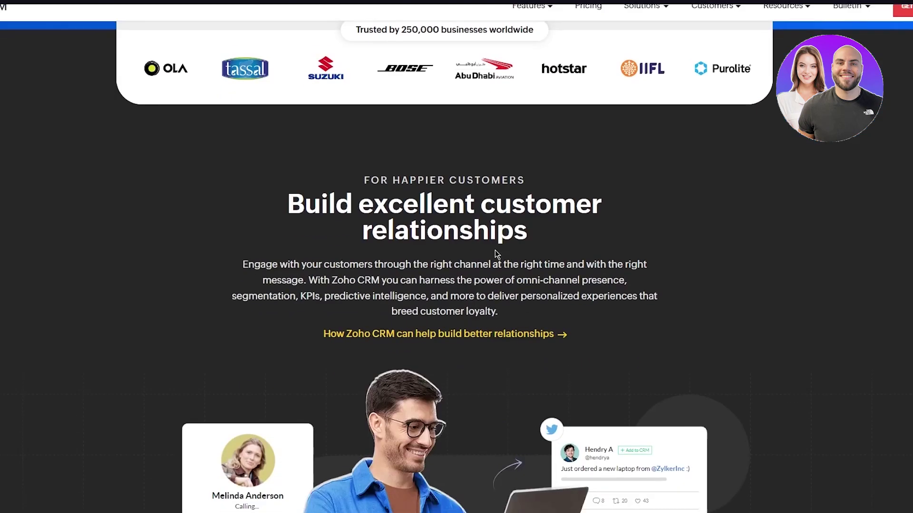
{"action": "scroll", "coordinate": [495, 251], "scroll_direction": "up", "scroll_amount": 12}
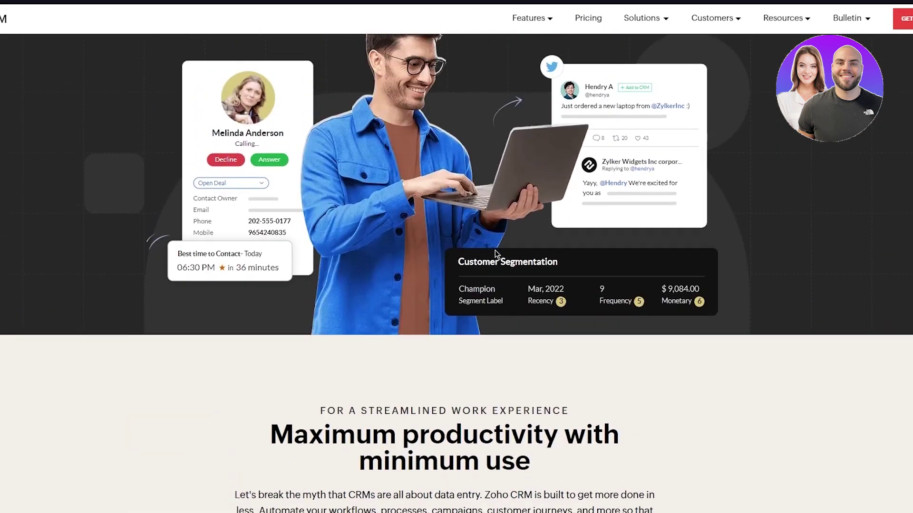
{"action": "scroll", "coordinate": [495, 250], "scroll_direction": "down", "scroll_amount": 10}
{"action": "scroll", "coordinate": [494, 250], "scroll_direction": "up", "scroll_amount": 5}
{"action": "scroll", "coordinate": [495, 250], "scroll_direction": "down", "scroll_amount": 3}
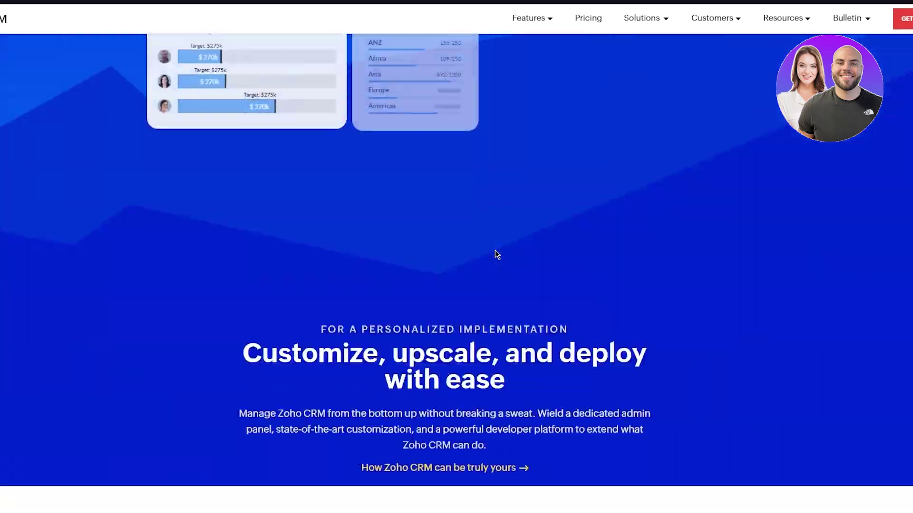
{"action": "scroll", "coordinate": [495, 250], "scroll_direction": "up", "scroll_amount": 10}
{"action": "scroll", "coordinate": [495, 250], "scroll_direction": "up", "scroll_amount": 3}
{"action": "scroll", "coordinate": [495, 250], "scroll_direction": "down", "scroll_amount": 15}
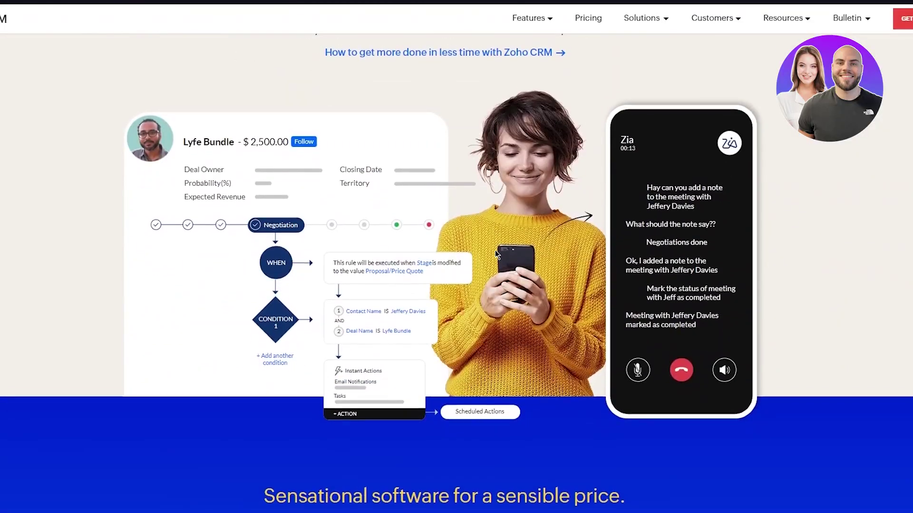
{"action": "scroll", "coordinate": [495, 251], "scroll_direction": "up", "scroll_amount": 10}
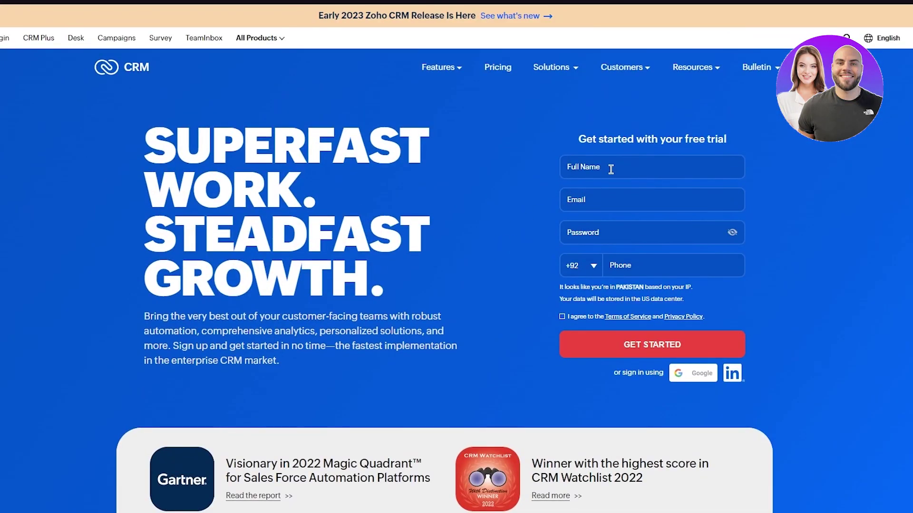
Autofill name, email and phone, enter a password, accept the terms and submit the signup.
{"action": "left_click", "coordinate": [611, 170]}
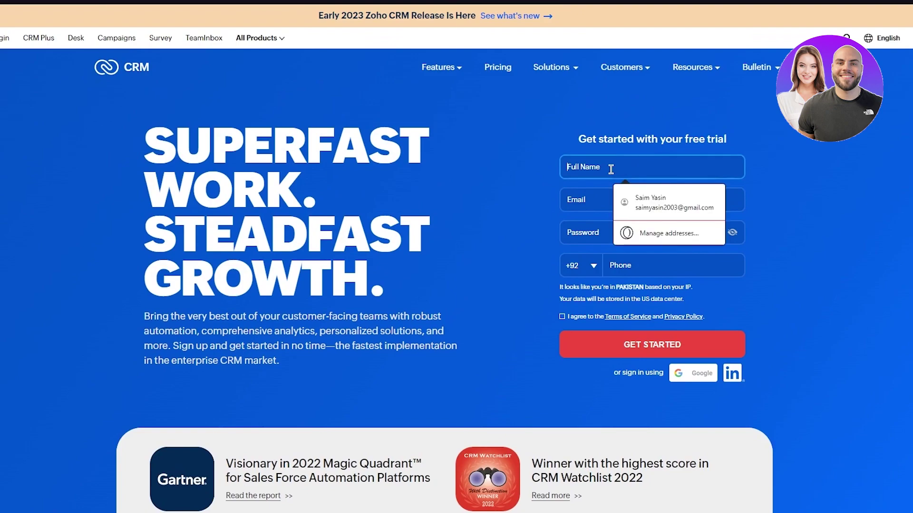
{"action": "left_click", "coordinate": [665, 197]}
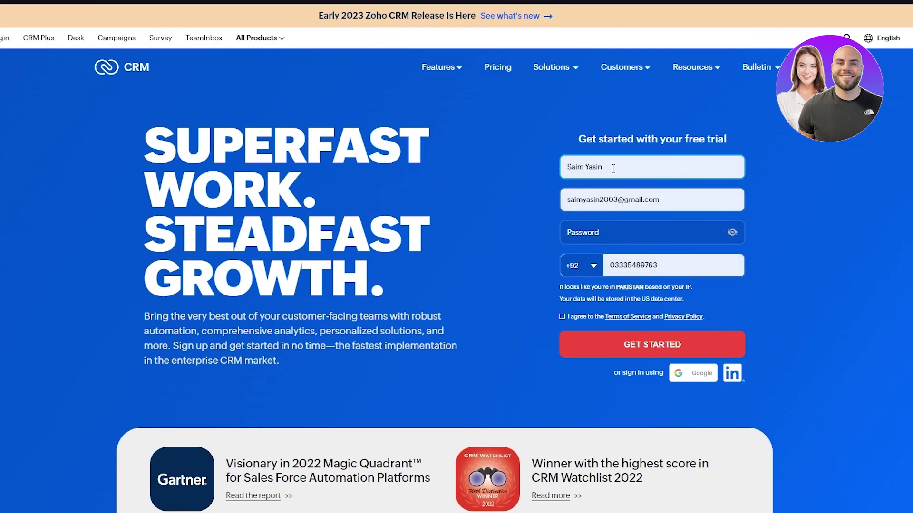
{"action": "left_click", "coordinate": [593, 229]}
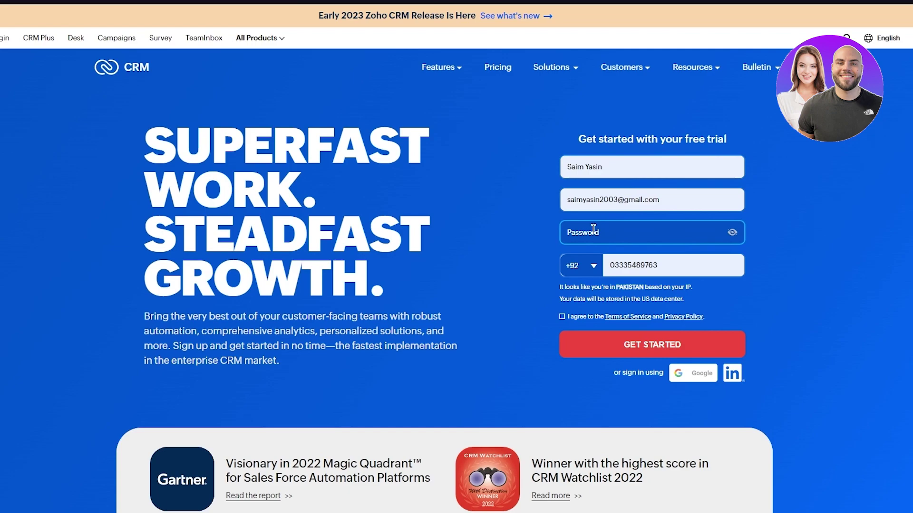
{"action": "key", "text": "BackSpace"}
{"action": "type", "text": "*********"}
{"action": "left_click", "coordinate": [555, 316]}
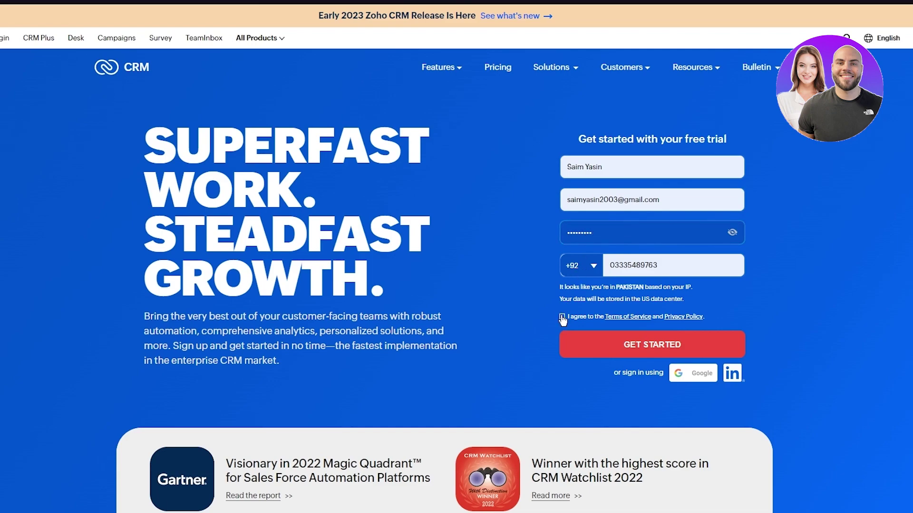
{"action": "left_click", "coordinate": [581, 345]}
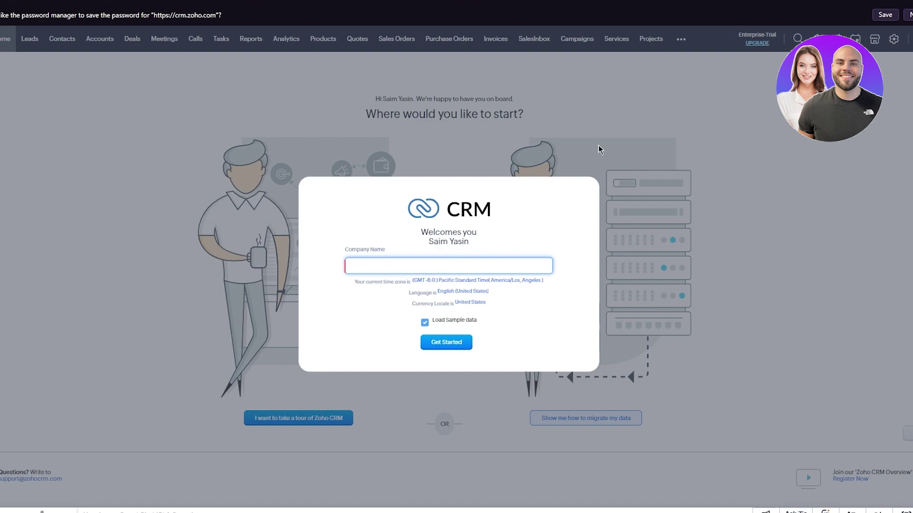
Enter a placeholder company name and dismiss the browser's save-password offer.
{"action": "type", "text": "jsaiodajsdjbijbwd"}
{"action": "left_click", "coordinate": [447, 343]}
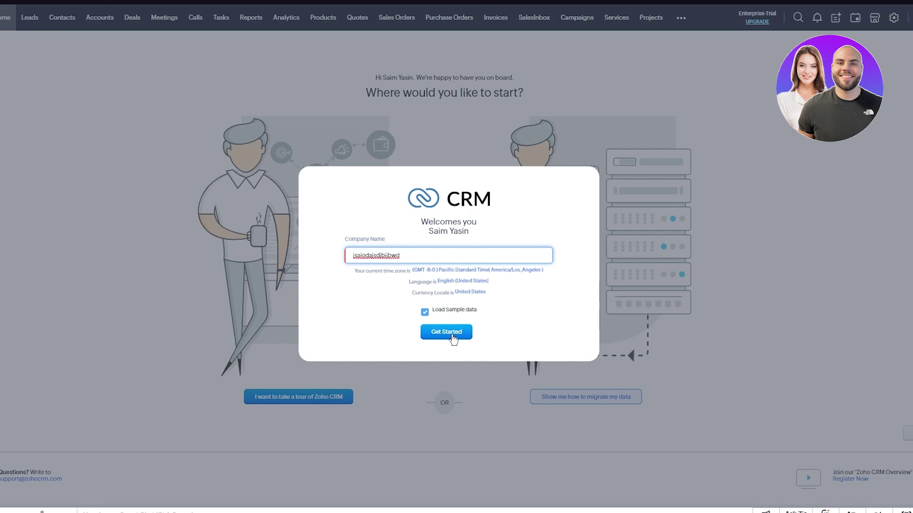
Confirm the welcome setup with Get Started to reach the Home dashboard.
{"action": "left_click", "coordinate": [452, 332]}
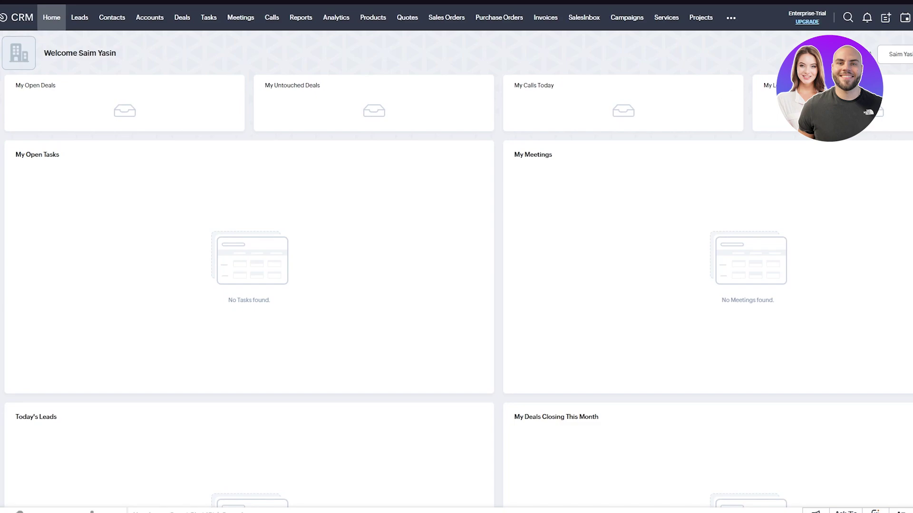
Review the empty dashboard widgets, dismiss the notifications prompt, and show the home view choices.
{"action": "scroll", "coordinate": [250, 285], "scroll_direction": "down", "scroll_amount": 5}
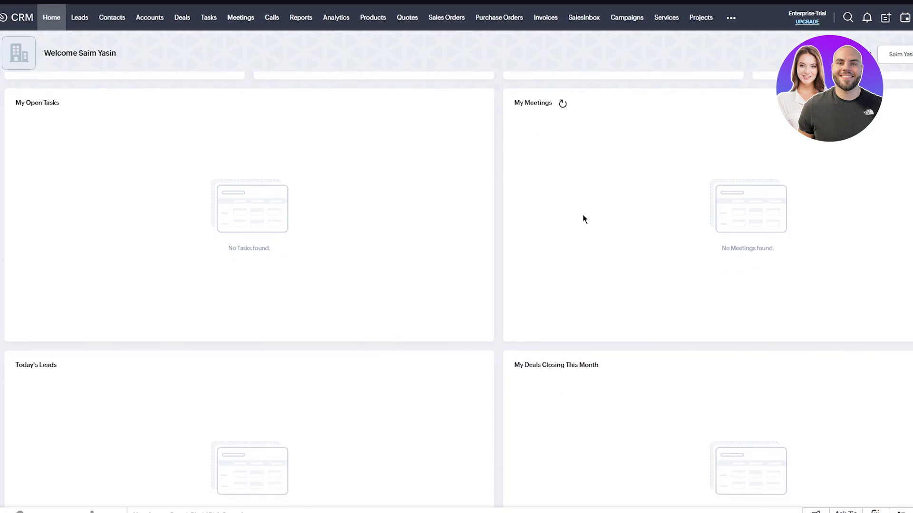
{"action": "scroll", "coordinate": [583, 219], "scroll_direction": "down", "scroll_amount": 1}
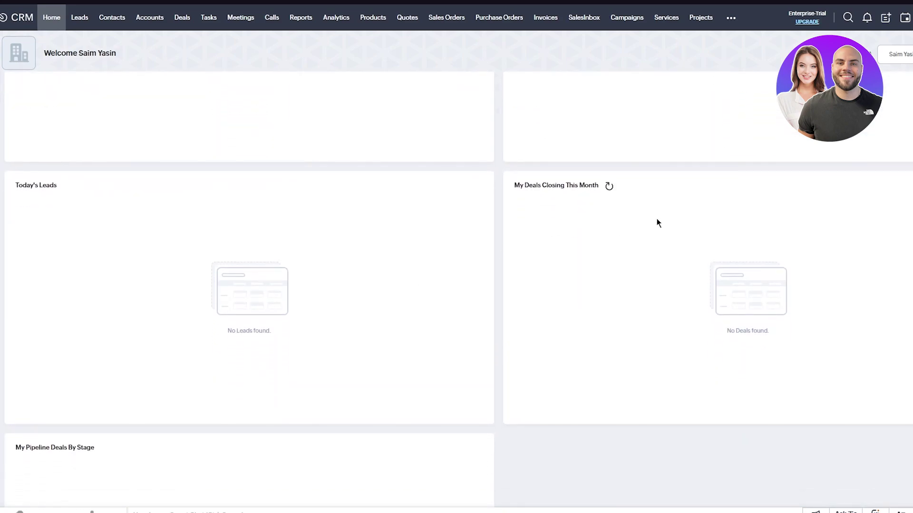
{"action": "scroll", "coordinate": [450, 332], "scroll_direction": "down", "scroll_amount": 5}
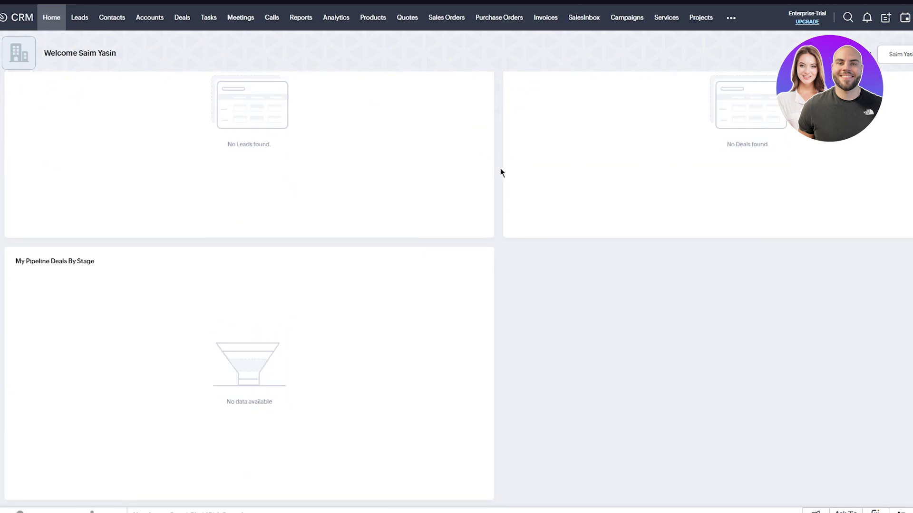
{"action": "scroll", "coordinate": [500, 168], "scroll_direction": "up", "scroll_amount": 5}
{"action": "scroll", "coordinate": [501, 169], "scroll_direction": "down", "scroll_amount": 5}
{"action": "scroll", "coordinate": [500, 168], "scroll_direction": "up", "scroll_amount": 5}
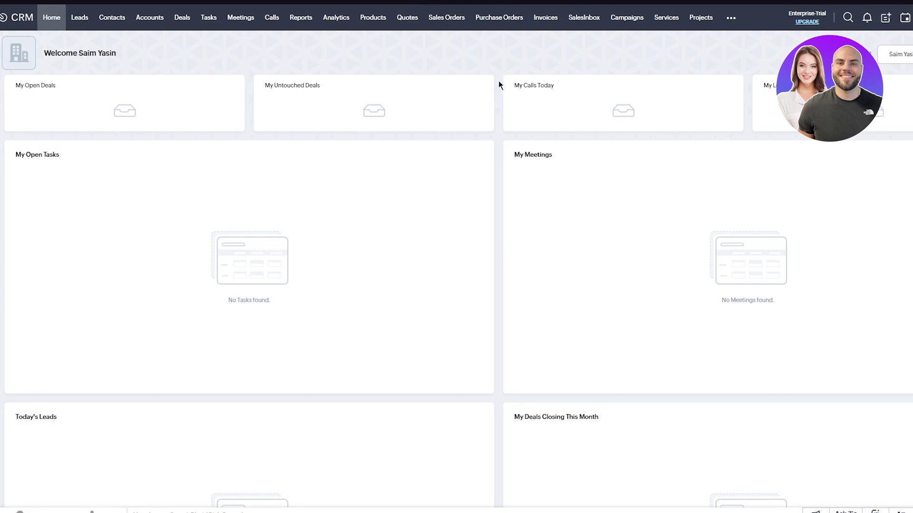
{"action": "scroll", "coordinate": [659, 209], "scroll_direction": "down", "scroll_amount": 10}
{"action": "scroll", "coordinate": [455, 233], "scroll_direction": "up", "scroll_amount": 10}
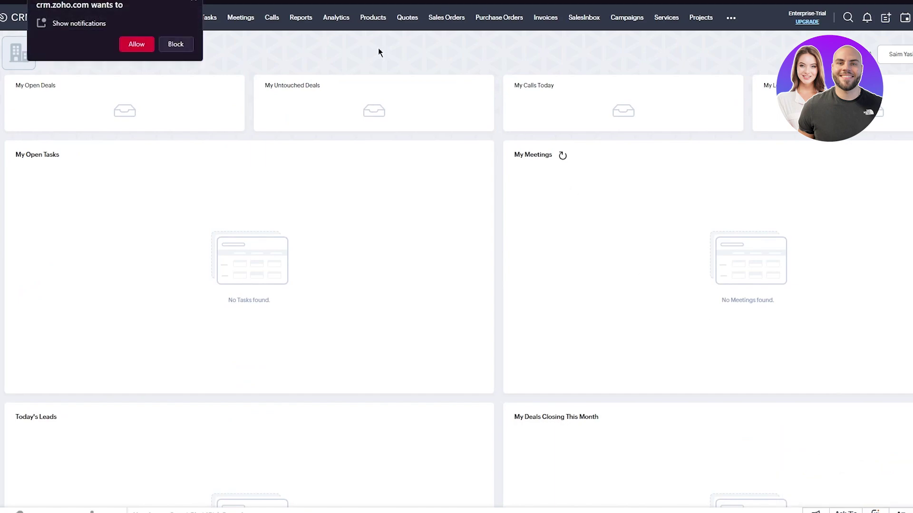
{"action": "left_click", "coordinate": [194, 6]}
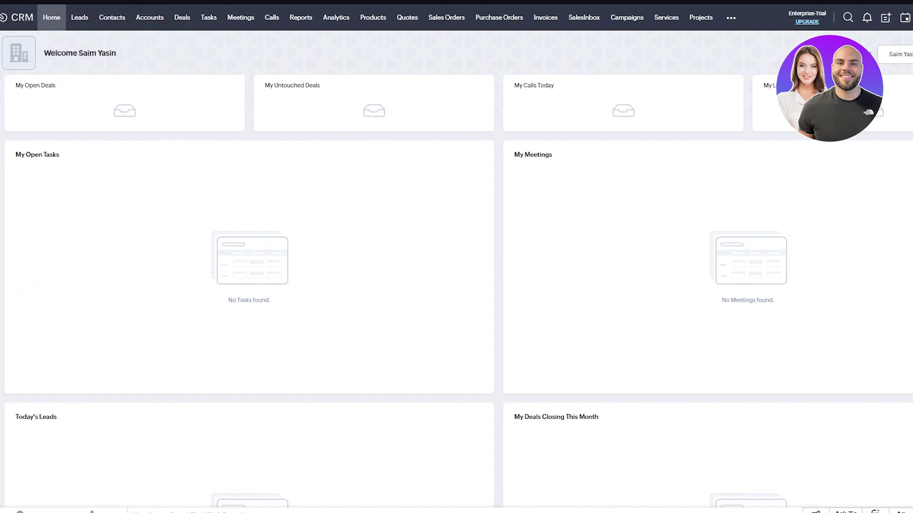
{"action": "left_click", "coordinate": [897, 53]}
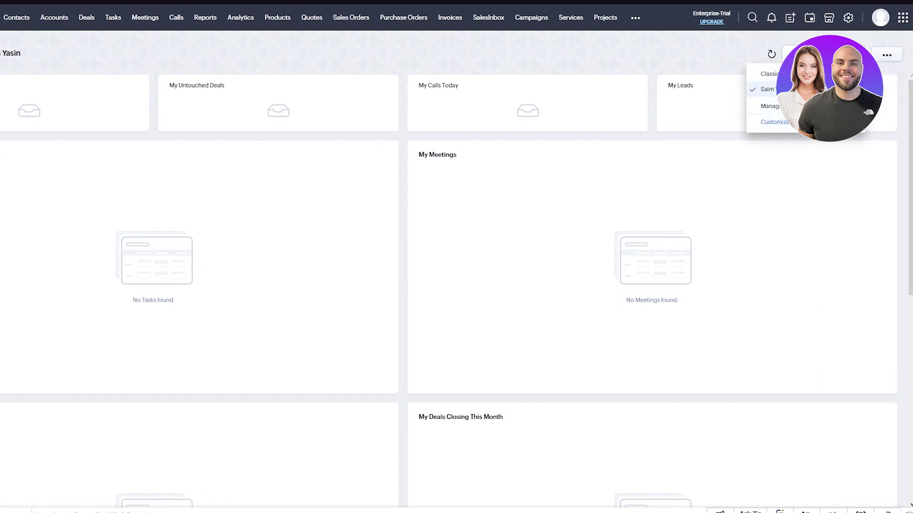
Close the view list, review the tasks, meetings and deals widgets, and list the dashboards.
{"action": "key", "text": "Escape"}
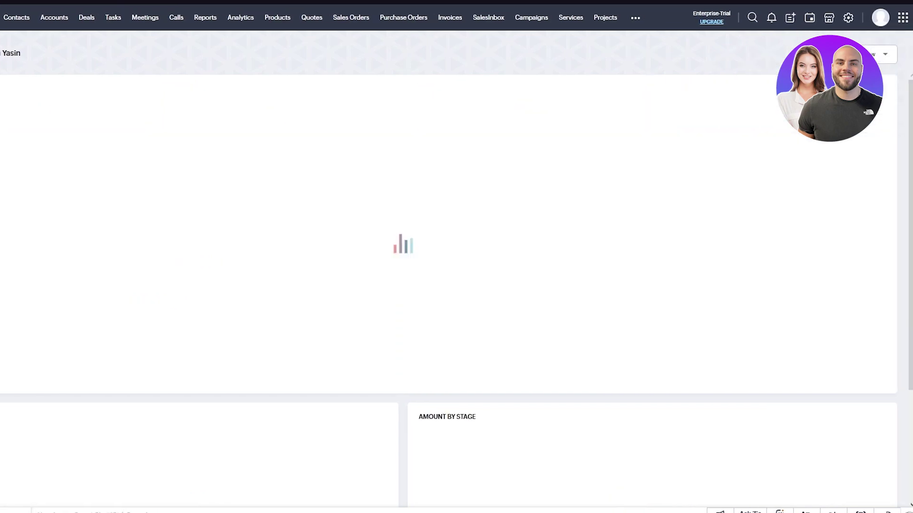
{"action": "scroll", "coordinate": [462, 204], "scroll_direction": "down", "scroll_amount": 3}
{"action": "scroll", "coordinate": [556, 285], "scroll_direction": "up", "scroll_amount": 3}
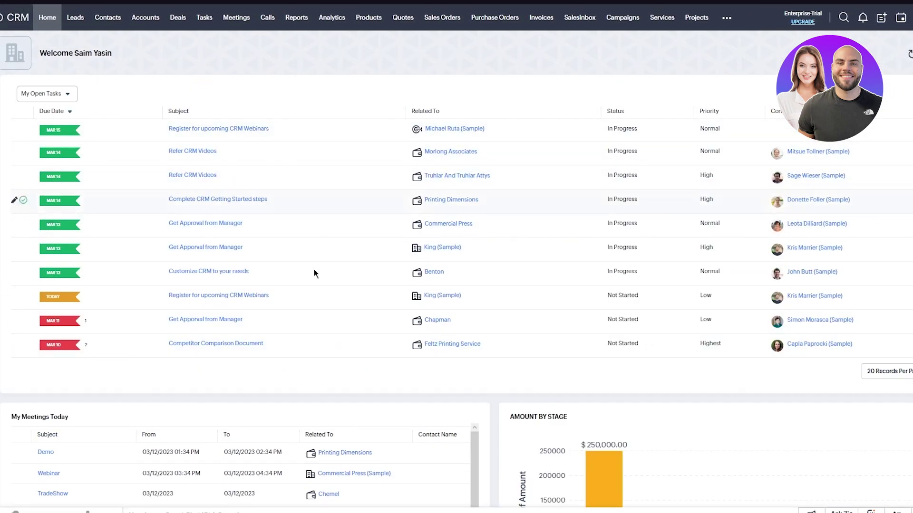
{"action": "scroll", "coordinate": [241, 200], "scroll_direction": "down", "scroll_amount": 3}
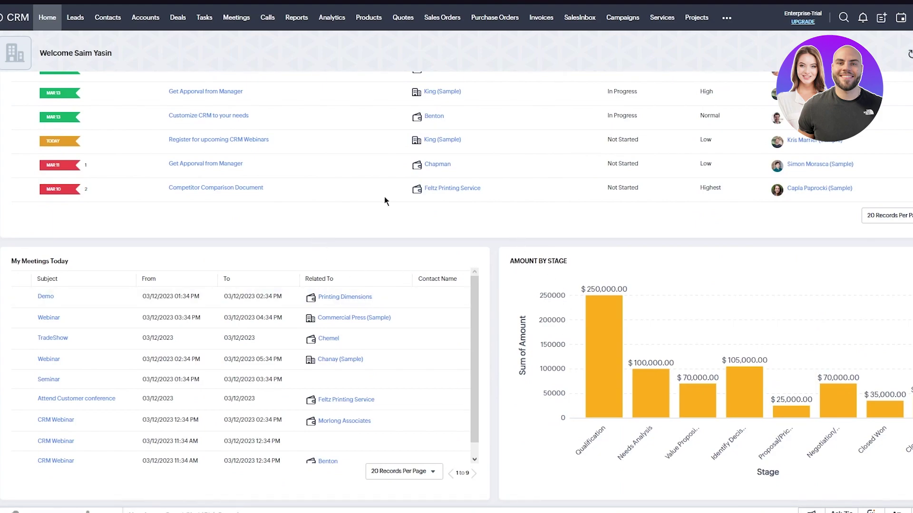
{"action": "scroll", "coordinate": [643, 270], "scroll_direction": "up", "scroll_amount": 3}
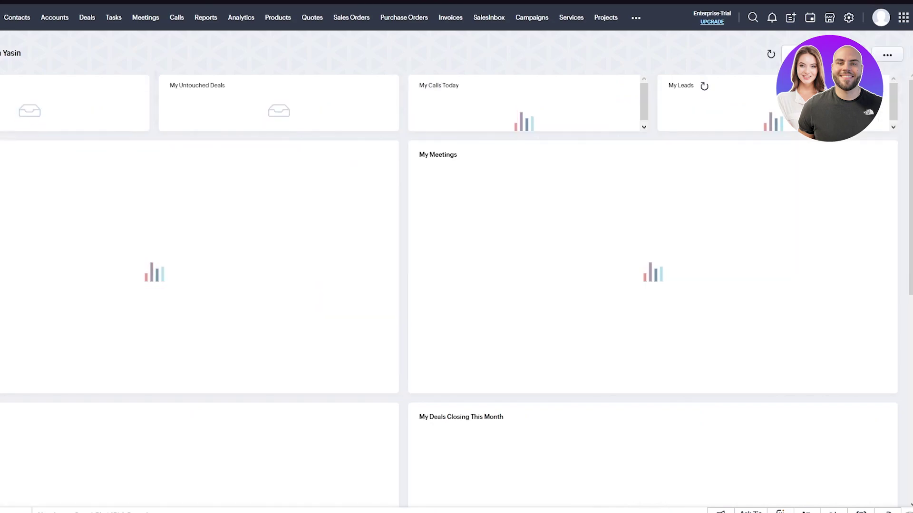
{"action": "scroll", "coordinate": [680, 119], "scroll_direction": "down", "scroll_amount": 8}
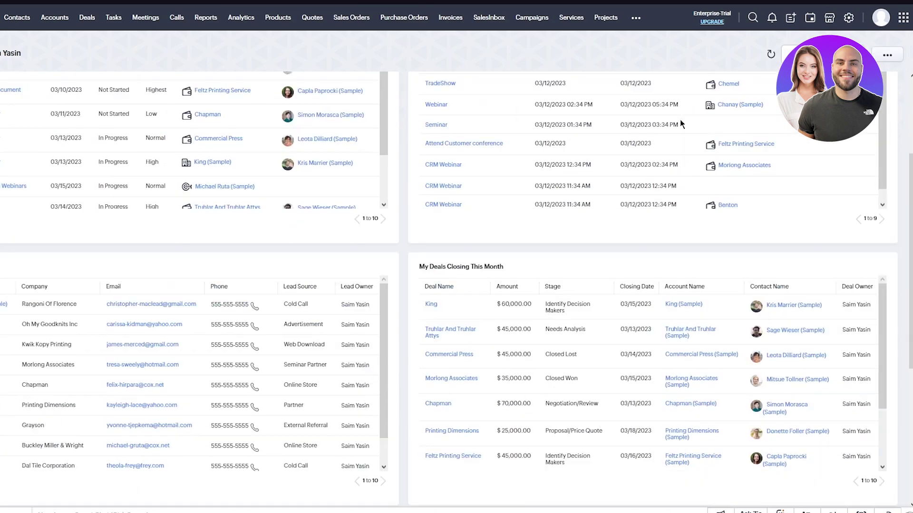
{"action": "scroll", "coordinate": [640, 277], "scroll_direction": "up", "scroll_amount": 4}
{"action": "scroll", "coordinate": [640, 281], "scroll_direction": "up", "scroll_amount": 4}
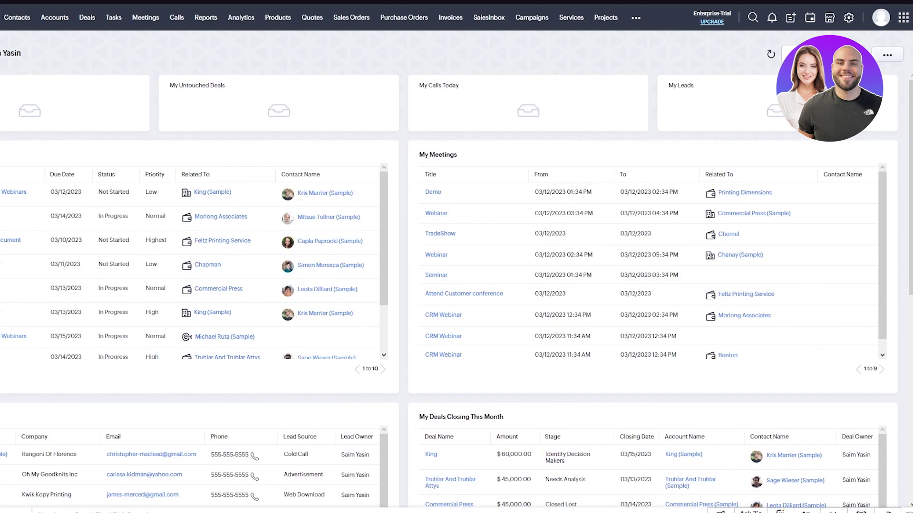
{"action": "left_click", "coordinate": [799, 54]}
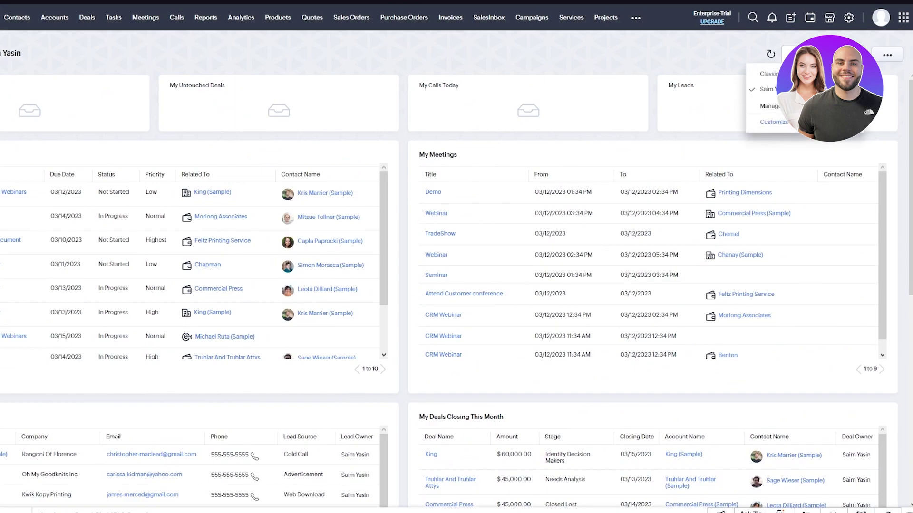
Preview the Manager dashboard, return to the personal dashboard, and show its more-options menu.
{"action": "left_click", "coordinate": [768, 106]}
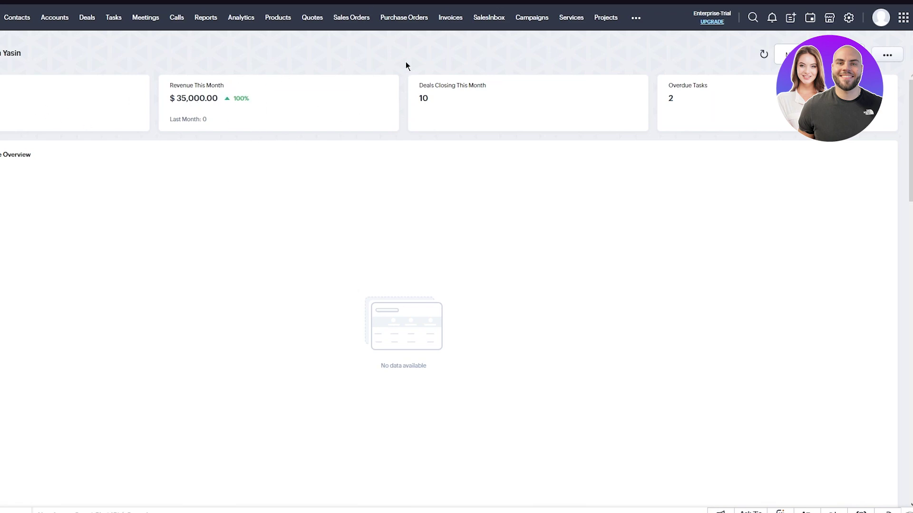
{"action": "left_click", "coordinate": [789, 54]}
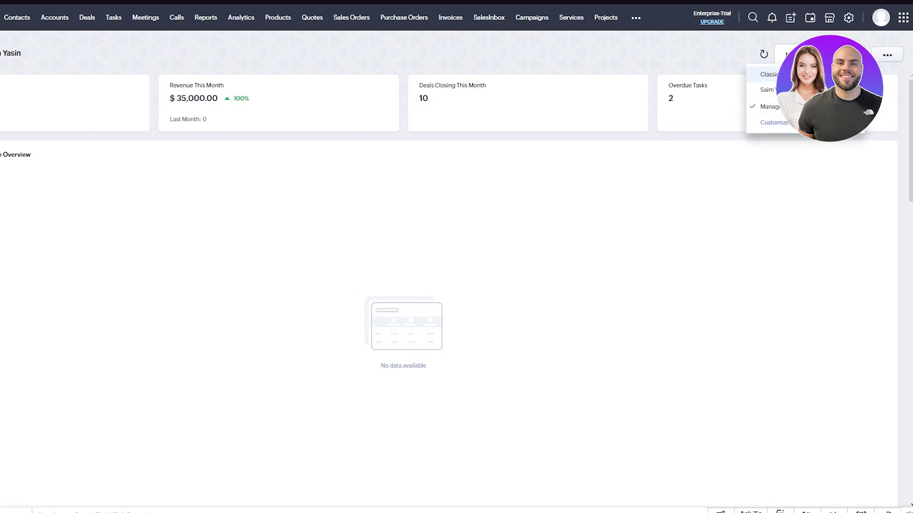
{"action": "key", "text": "Escape"}
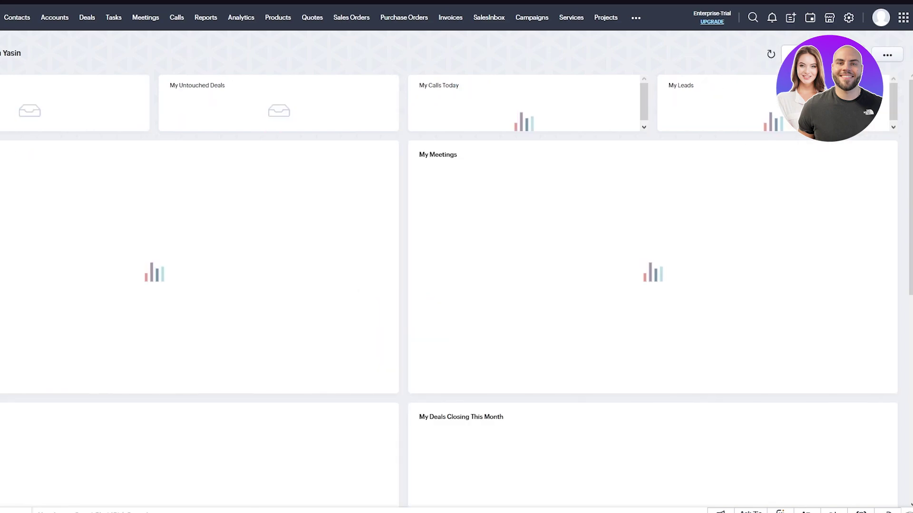
{"action": "left_click", "coordinate": [893, 55]}
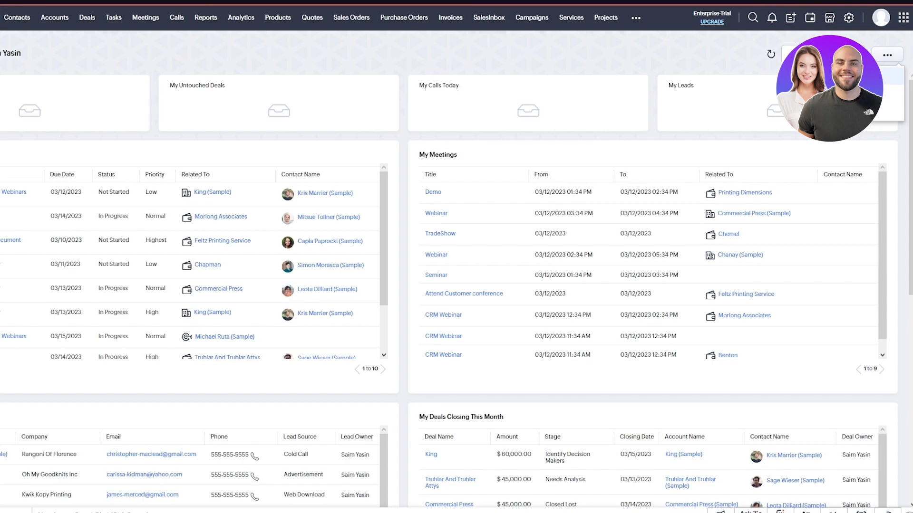
Add a REVENUE THIS MONTH dashboard component named Total Payout and save it.
{"action": "left_click", "coordinate": [892, 76]}
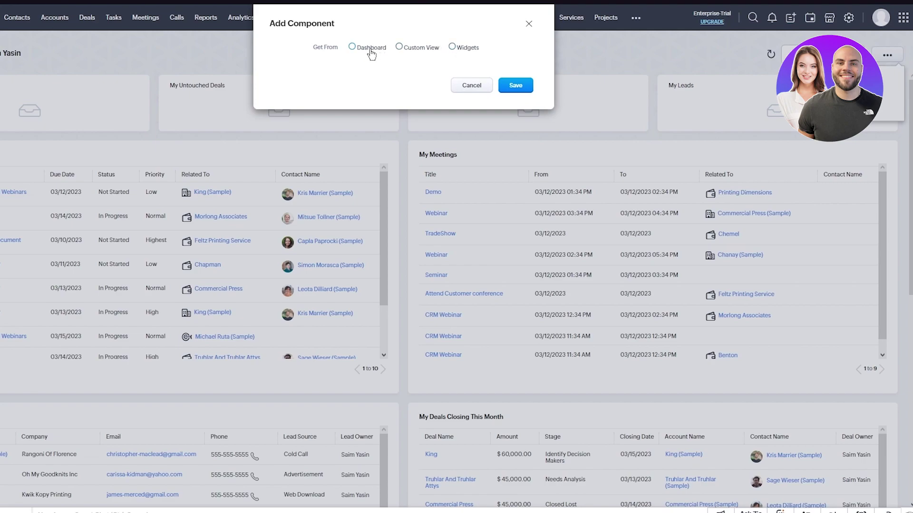
{"action": "left_click", "coordinate": [371, 49]}
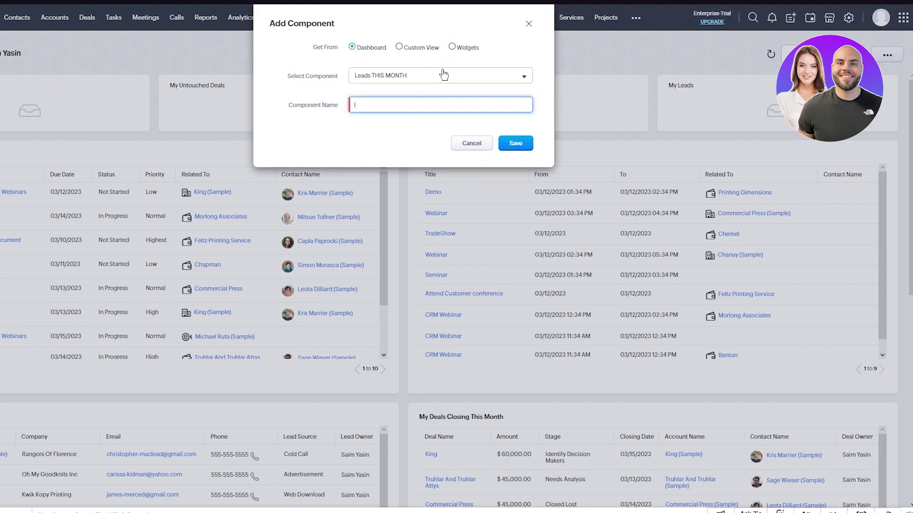
{"action": "left_click", "coordinate": [397, 78]}
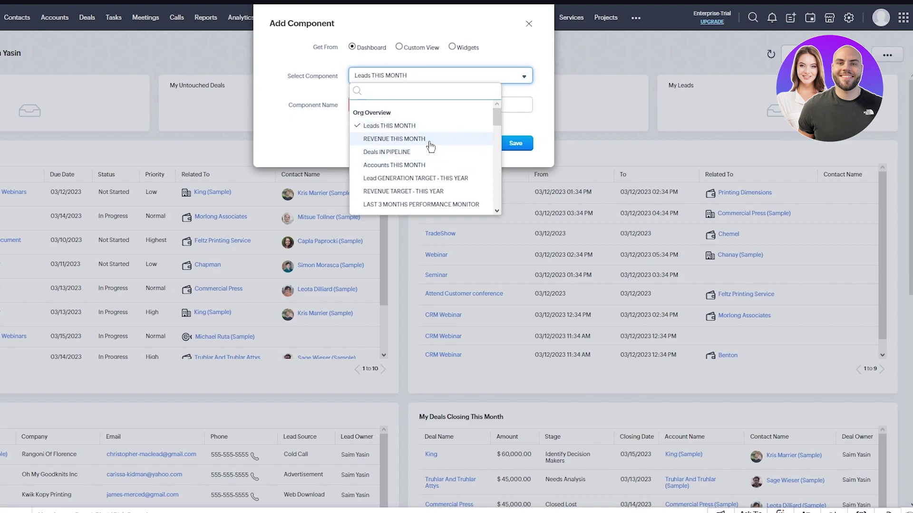
{"action": "left_click", "coordinate": [429, 141]}
{"action": "left_click", "coordinate": [383, 103]}
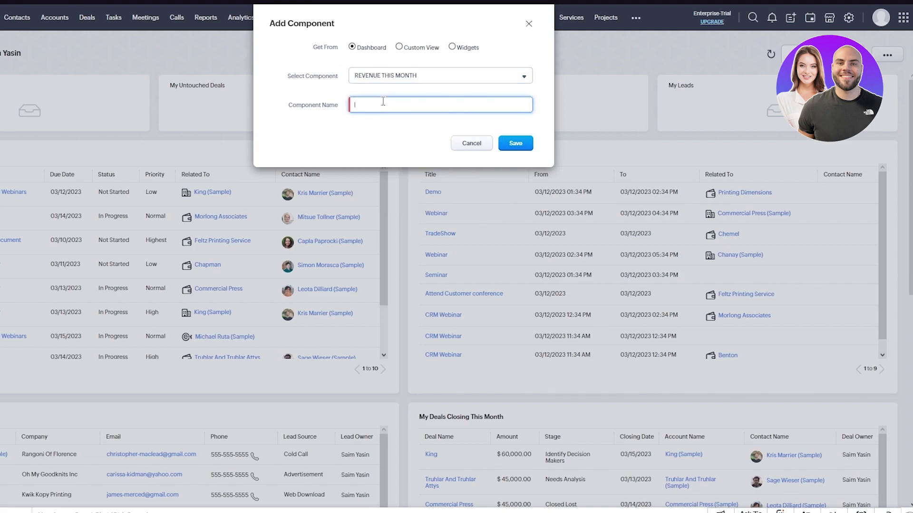
{"action": "type", "text": "Total Pa"}
{"action": "type", "text": "ycet"}
{"action": "left_click", "coordinate": [498, 145]}
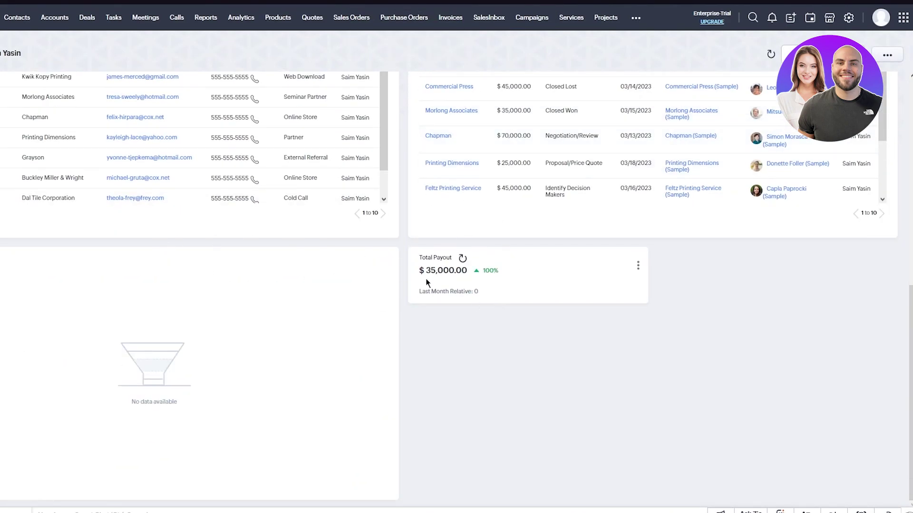
{"action": "scroll", "coordinate": [432, 276], "scroll_direction": "up", "scroll_amount": 9}
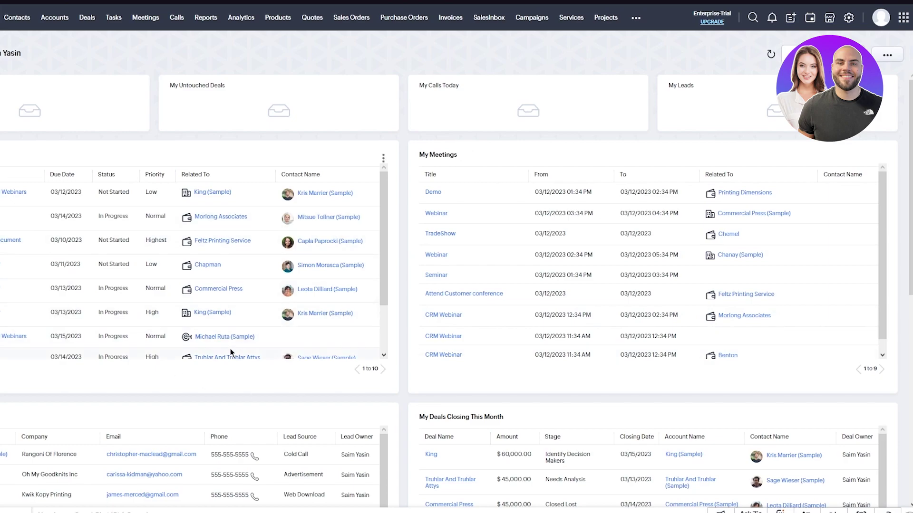
{"action": "scroll", "coordinate": [230, 350], "scroll_direction": "down", "scroll_amount": 2}
{"action": "scroll", "coordinate": [389, 361], "scroll_direction": "down", "scroll_amount": 9}
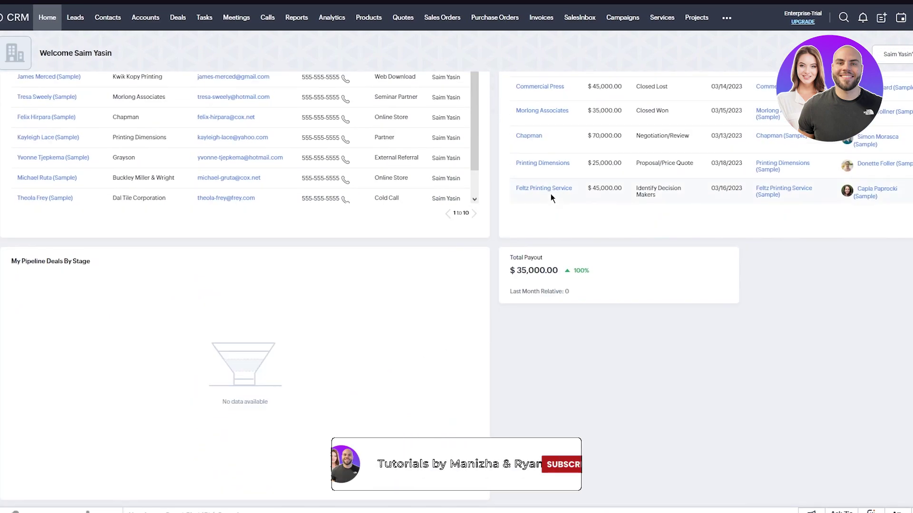
{"action": "scroll", "coordinate": [550, 194], "scroll_direction": "up", "scroll_amount": 9}
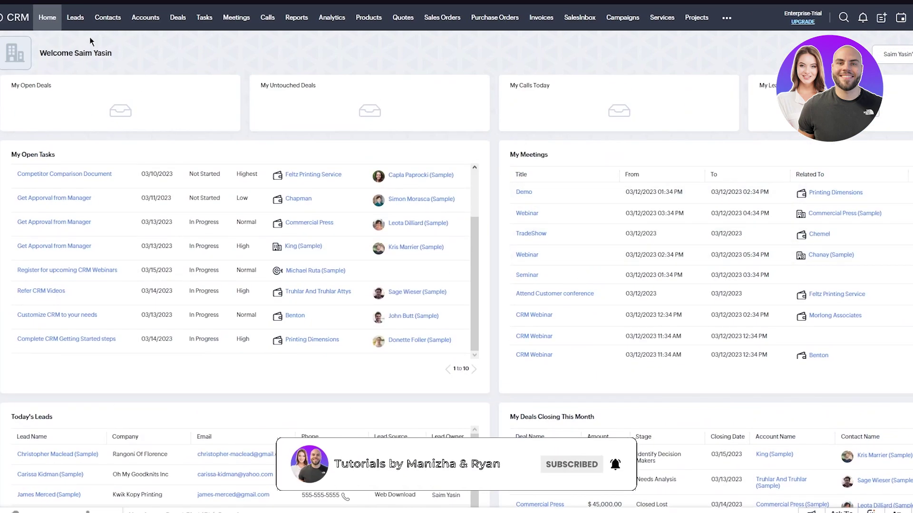
Switch to the Leads module to list the 10 sample leads.
{"action": "left_click", "coordinate": [75, 21]}
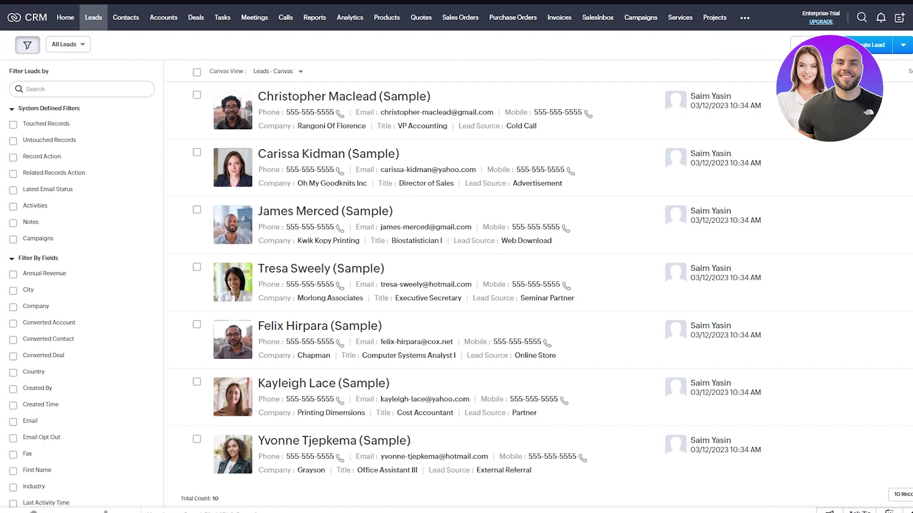
Start a new lead and keep the current lead owner unchanged.
{"action": "left_click", "coordinate": [873, 46]}
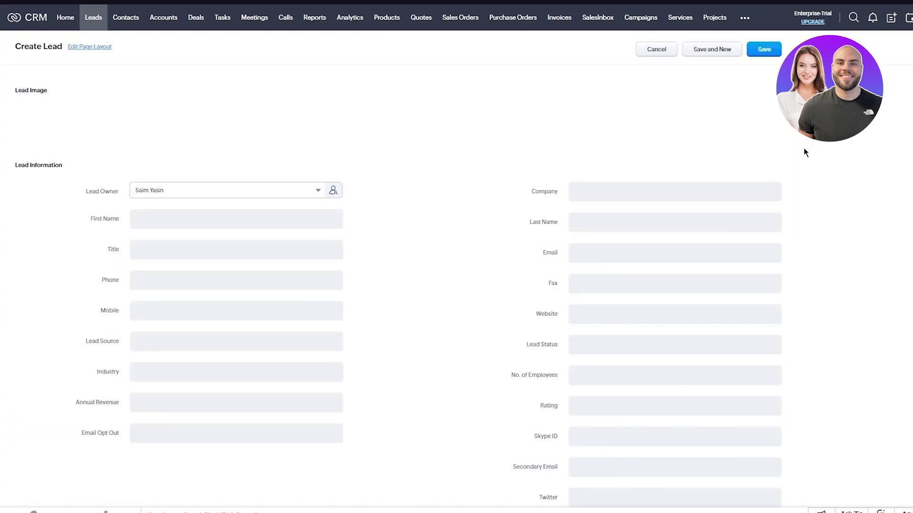
{"action": "scroll", "coordinate": [507, 215], "scroll_direction": "down", "scroll_amount": 4}
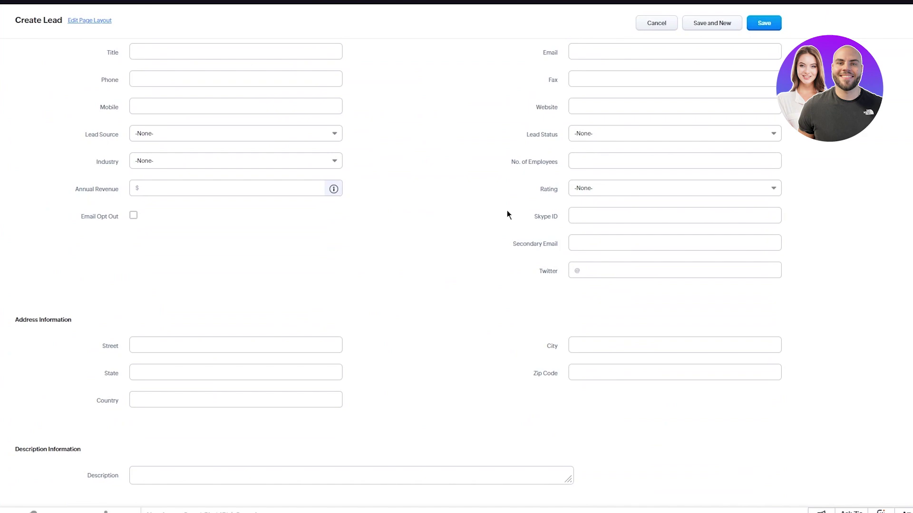
{"action": "scroll", "coordinate": [506, 215], "scroll_direction": "up", "scroll_amount": 4}
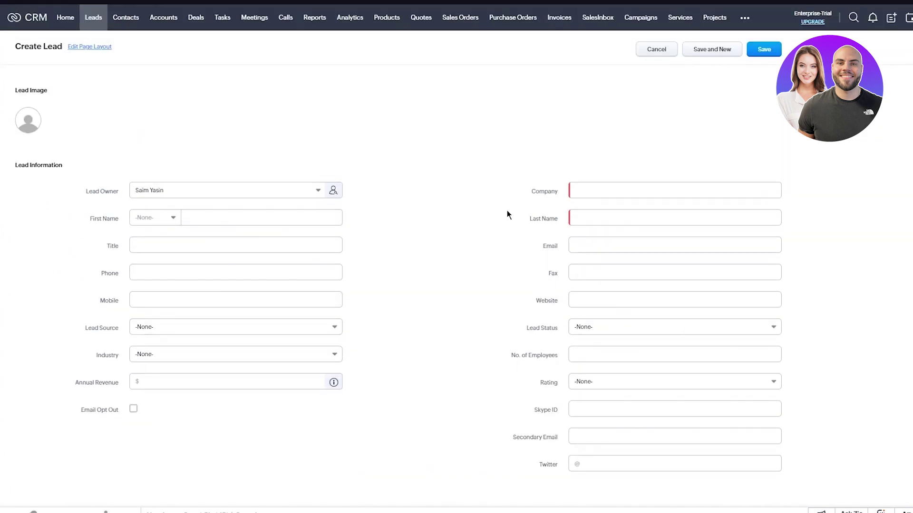
{"action": "left_click", "coordinate": [249, 193]}
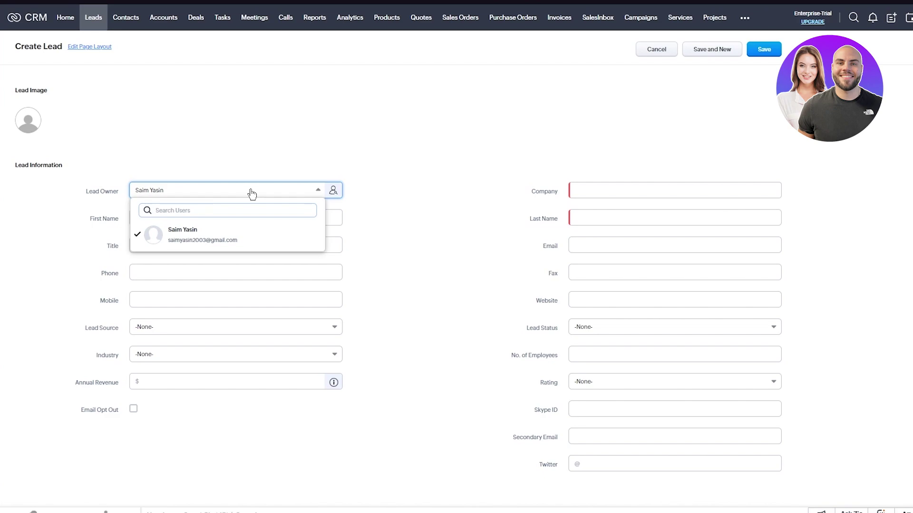
{"action": "left_click", "coordinate": [314, 161]}
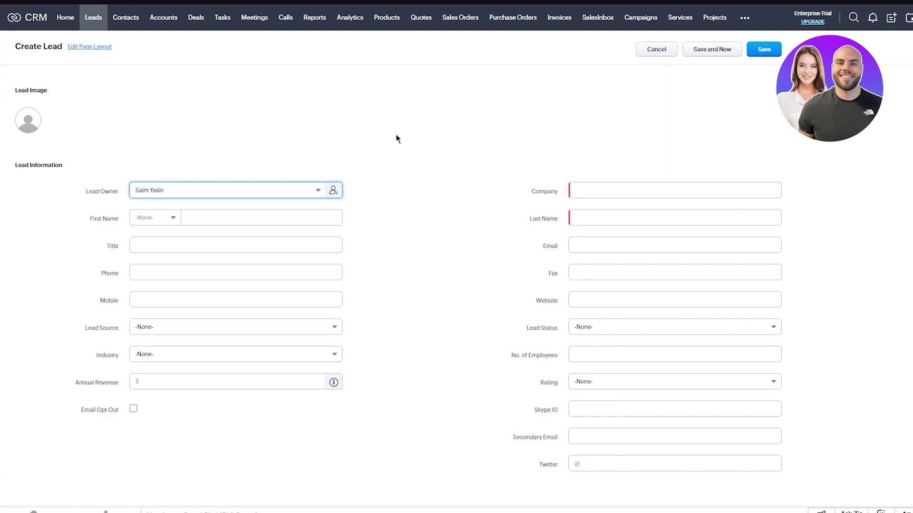
{"action": "left_click", "coordinate": [215, 197]}
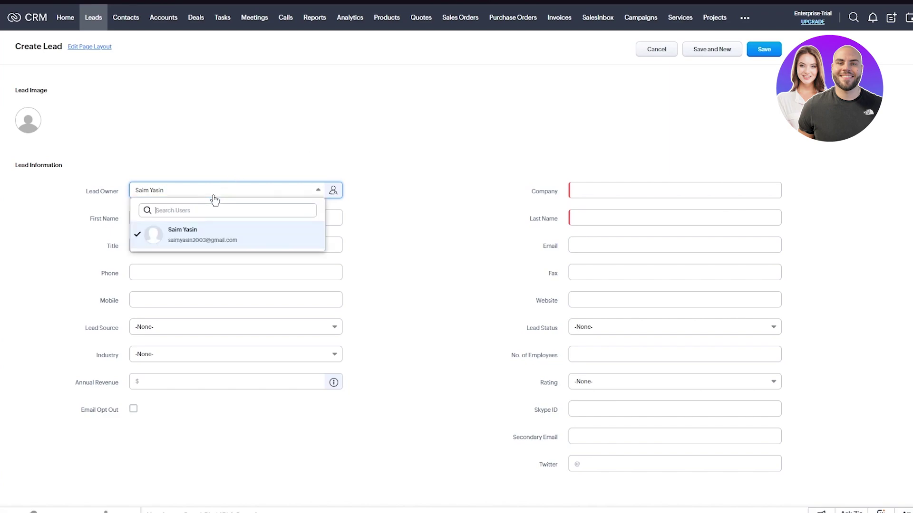
{"action": "left_click", "coordinate": [246, 166]}
Enter salutation Mr., the lead's first name, title 'Vice president' and the lead's phone number.
{"action": "left_click", "coordinate": [164, 220]}
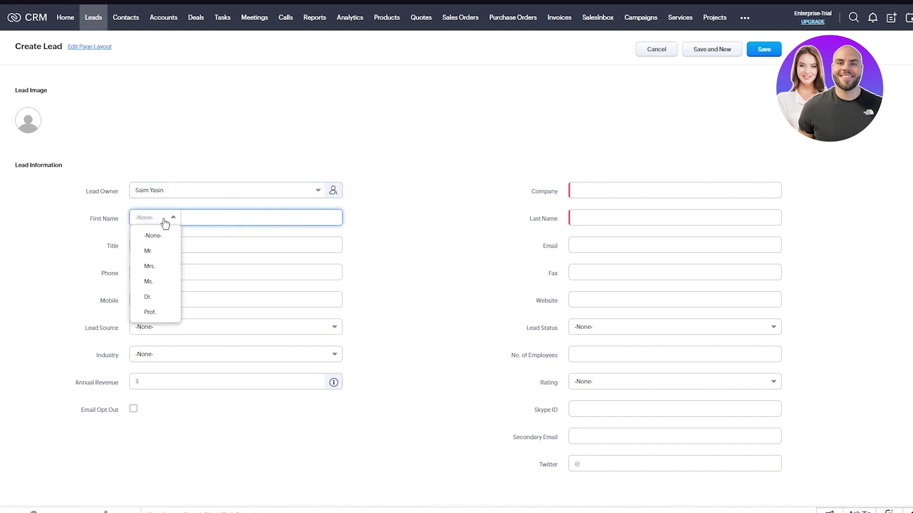
{"action": "left_click", "coordinate": [151, 252]}
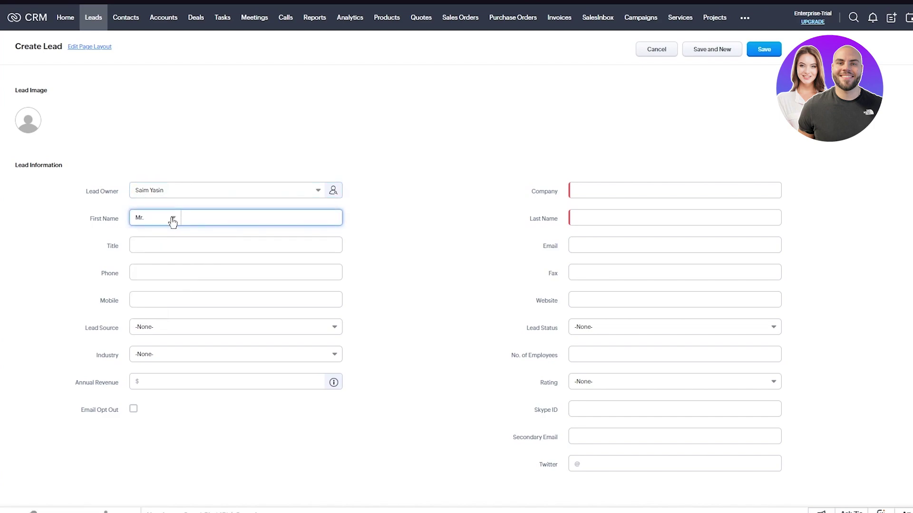
{"action": "left_click", "coordinate": [173, 219]}
{"action": "left_click", "coordinate": [207, 225]}
{"action": "left_click", "coordinate": [170, 247]}
{"action": "type", "text": "V"}
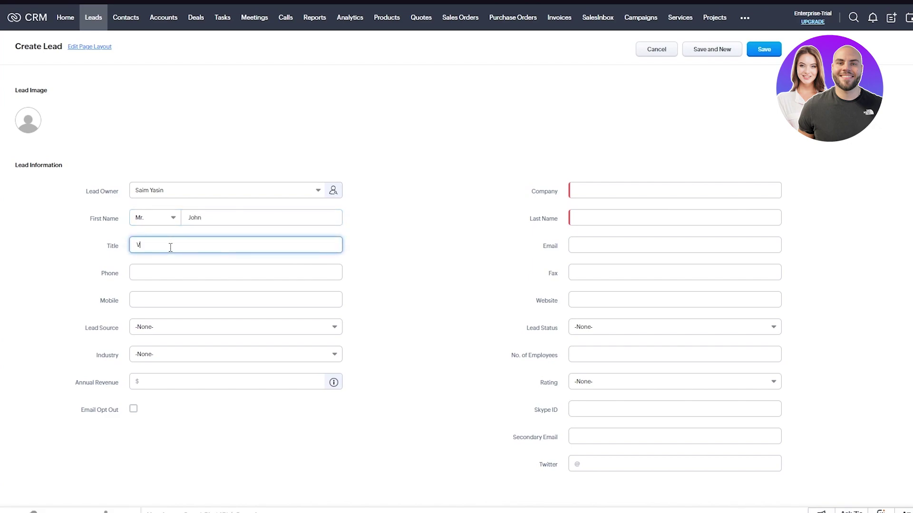
{"action": "type", "text": "ice president"}
{"action": "left_click", "coordinate": [151, 276]}
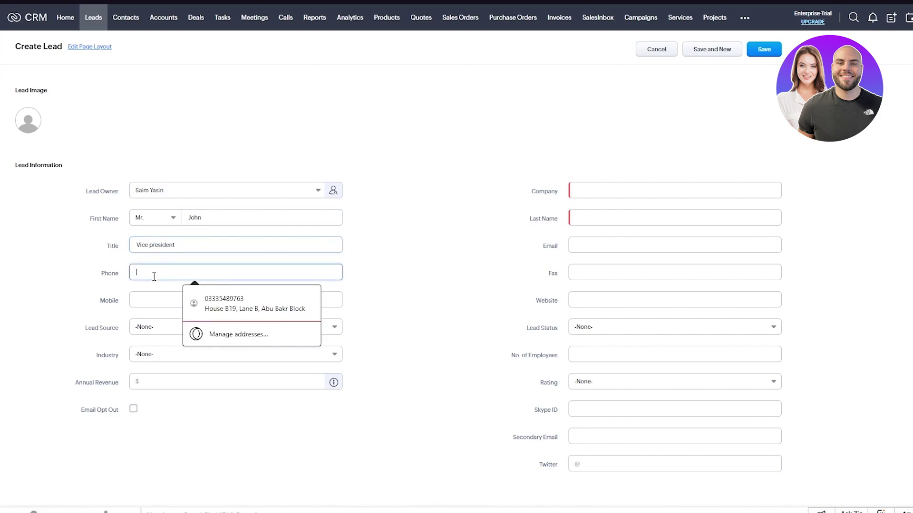
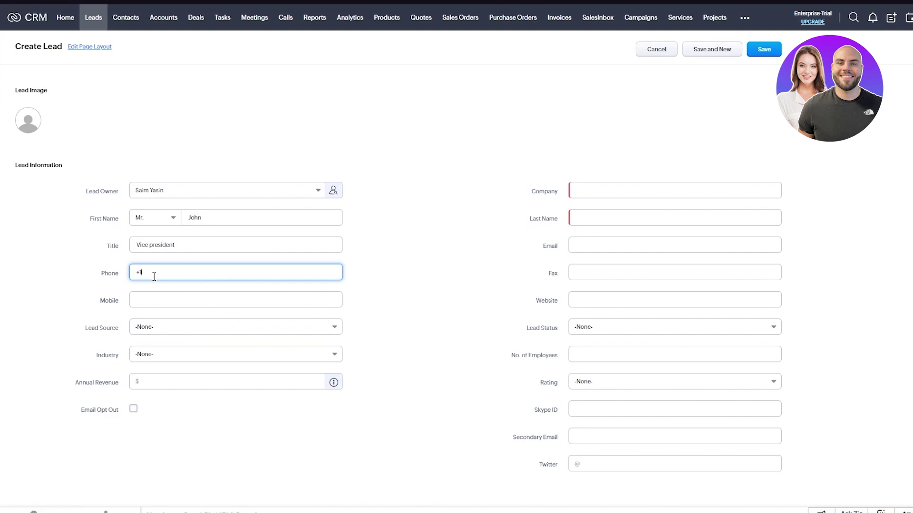
Leave Mobile empty and set the lead source to Online Store.
{"action": "left_click", "coordinate": [30, 279]}
{"action": "left_click", "coordinate": [176, 303]}
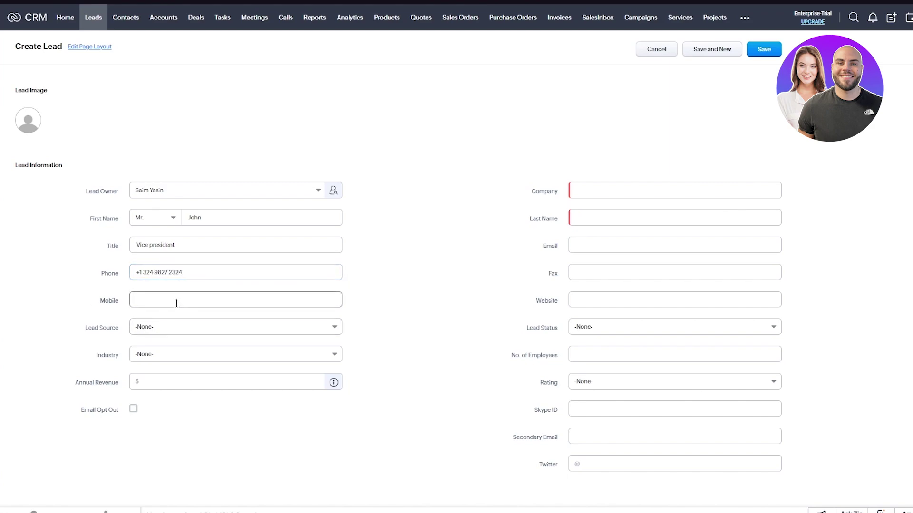
{"action": "left_click", "coordinate": [79, 308]}
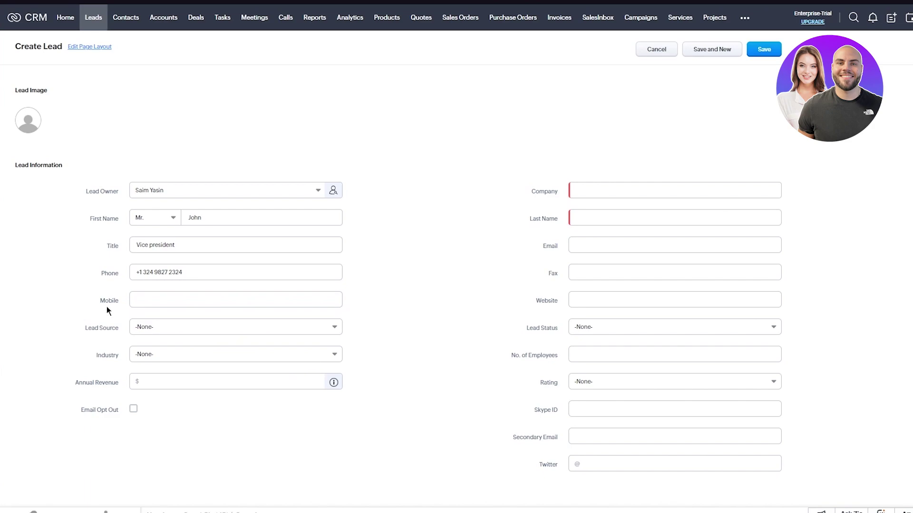
{"action": "left_click", "coordinate": [204, 329]}
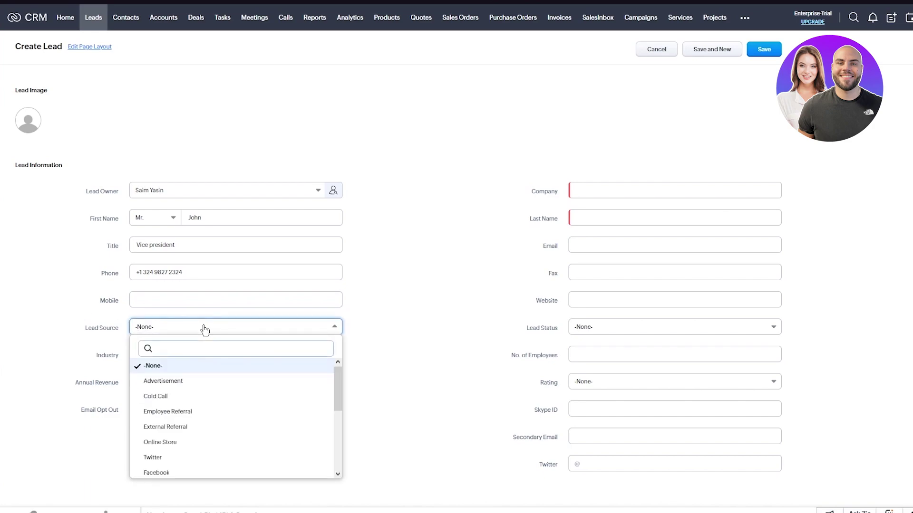
{"action": "scroll", "coordinate": [213, 445], "scroll_direction": "down", "scroll_amount": 3}
{"action": "scroll", "coordinate": [215, 447], "scroll_direction": "up", "scroll_amount": 5}
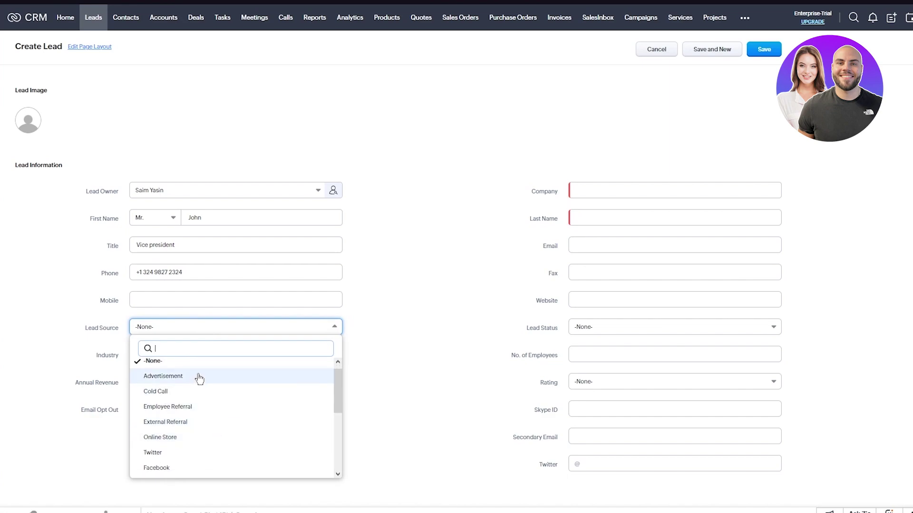
{"action": "scroll", "coordinate": [195, 395], "scroll_direction": "down", "scroll_amount": 1}
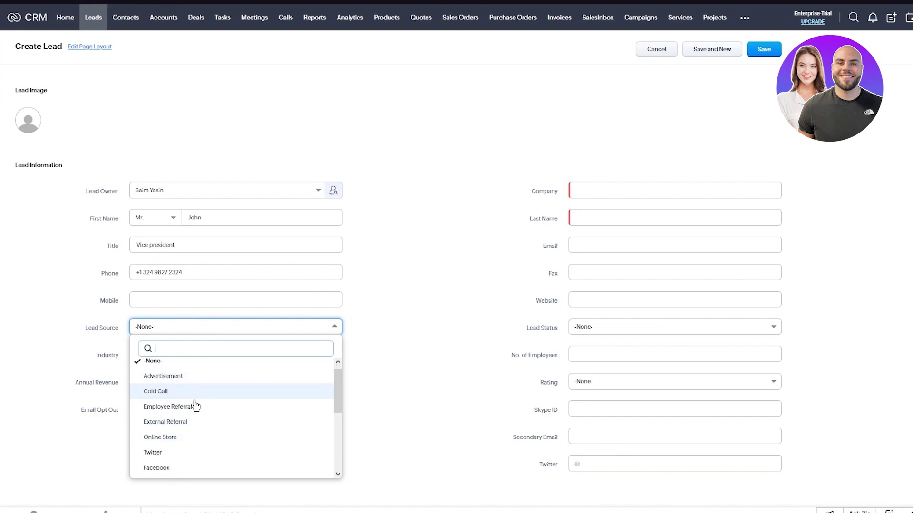
{"action": "scroll", "coordinate": [196, 418], "scroll_direction": "down", "scroll_amount": 3}
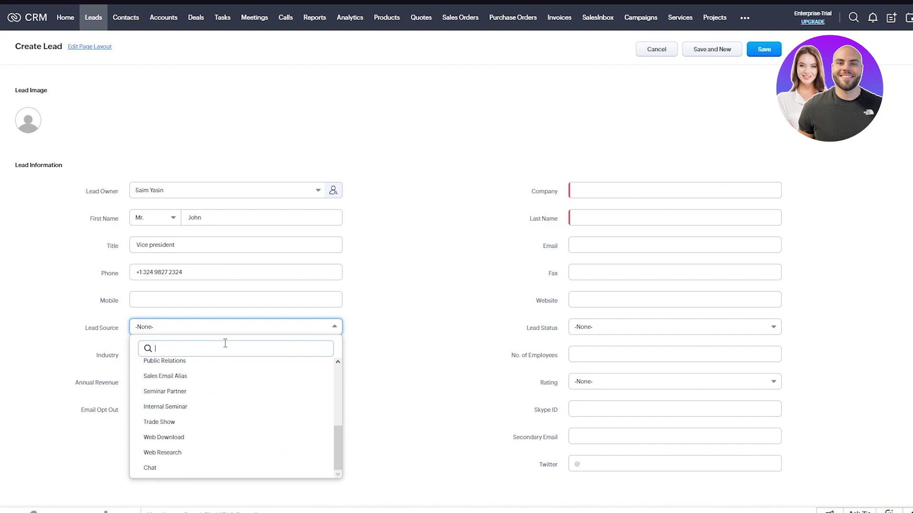
{"action": "scroll", "coordinate": [213, 410], "scroll_direction": "up", "scroll_amount": 2}
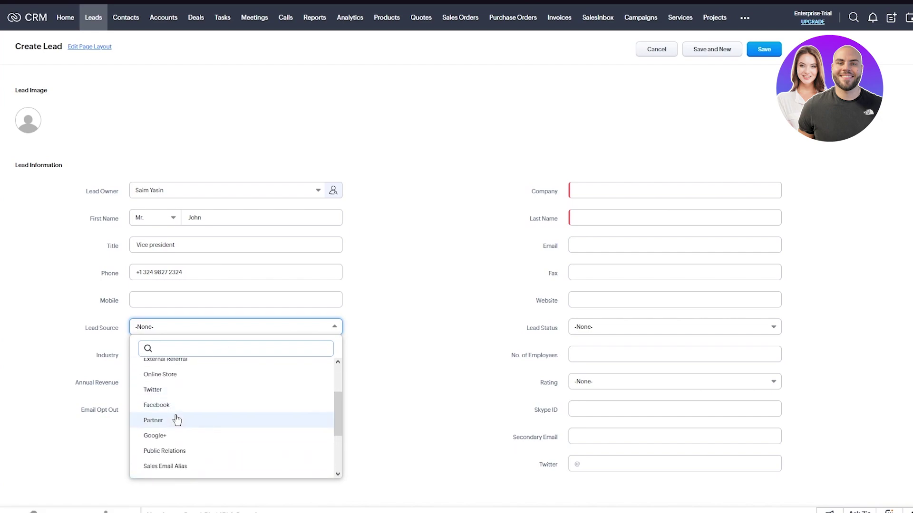
{"action": "left_click", "coordinate": [203, 374]}
Set the industry to Large Enterprise and the annual revenue to 50000.
{"action": "left_click", "coordinate": [178, 356]}
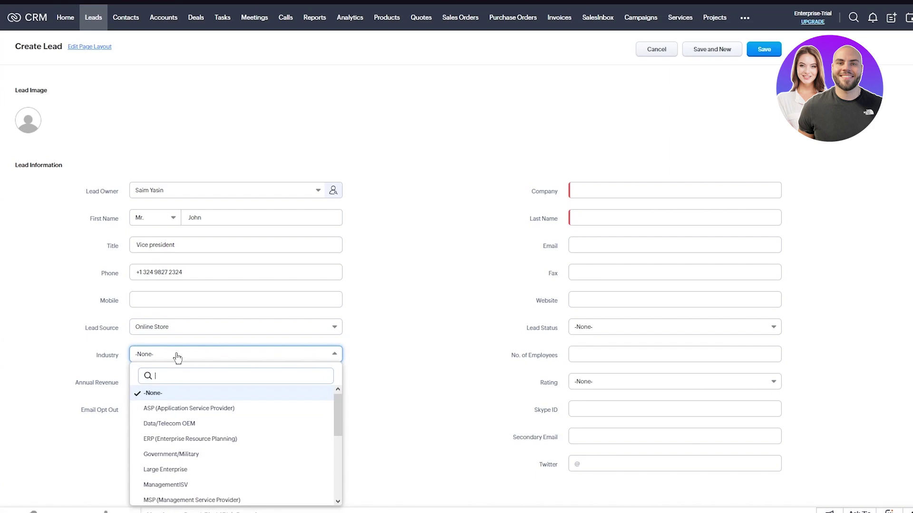
{"action": "scroll", "coordinate": [189, 447], "scroll_direction": "down", "scroll_amount": 5}
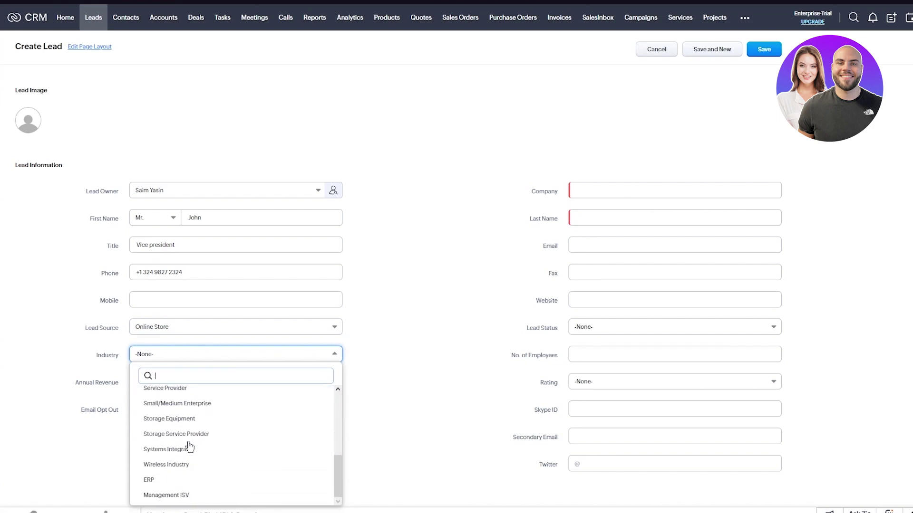
{"action": "scroll", "coordinate": [210, 435], "scroll_direction": "up", "scroll_amount": 10}
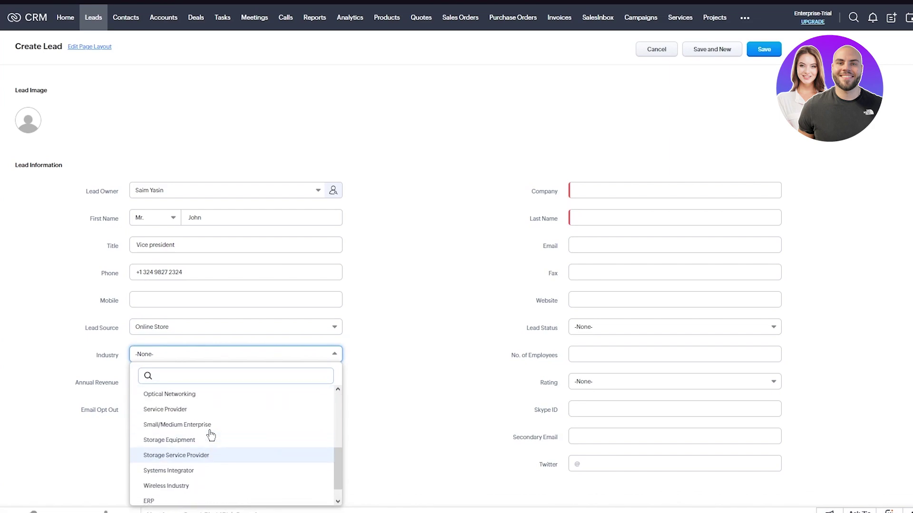
{"action": "left_click", "coordinate": [208, 417]}
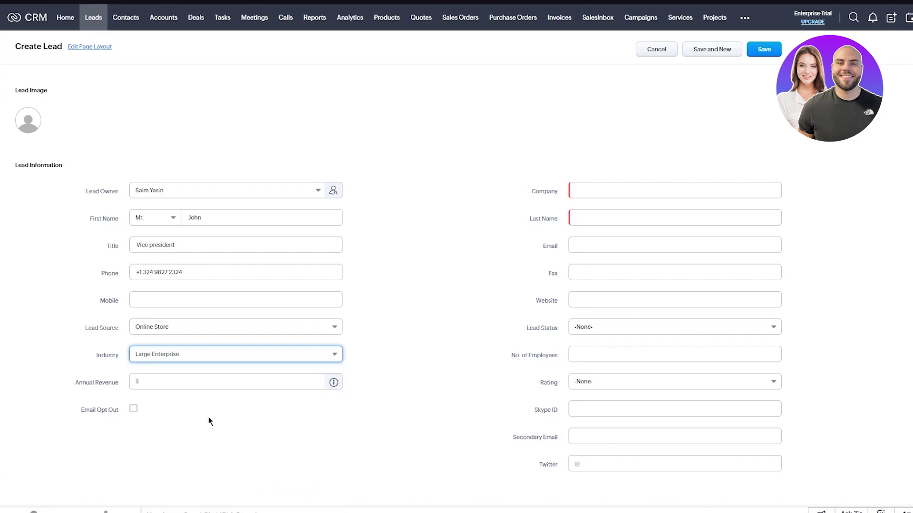
{"action": "left_click", "coordinate": [172, 383]}
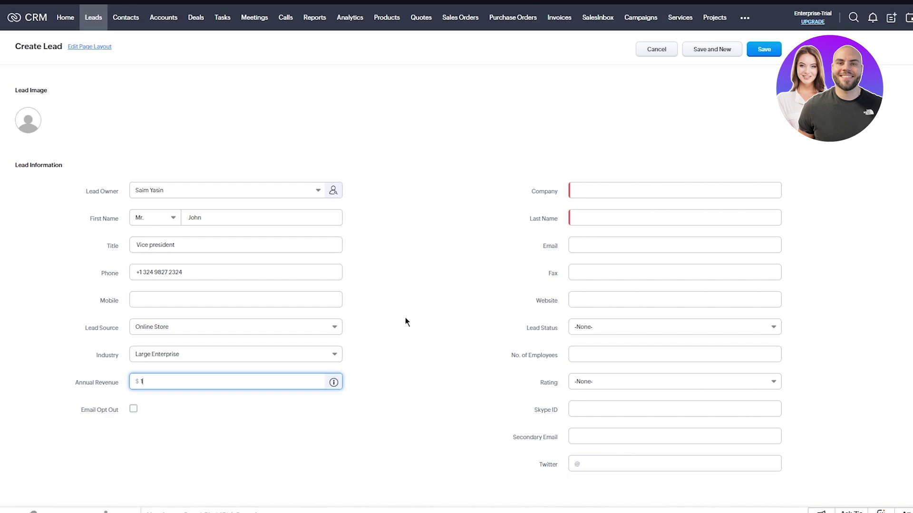
{"action": "type", "text": "50000"}
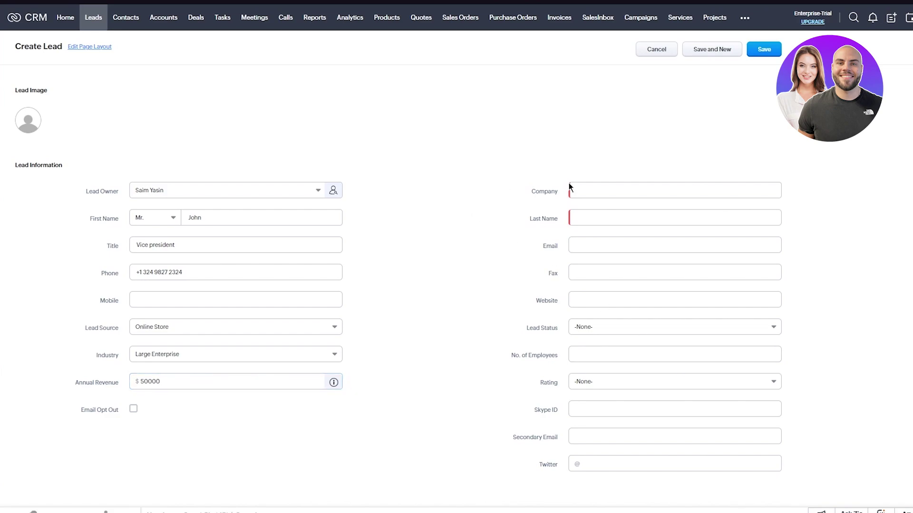
Fill in the company name, the lead's last name and e-mail, and website youtube.com.
{"action": "left_click", "coordinate": [593, 190]}
{"action": "type", "text": "dasodinnxneo"}
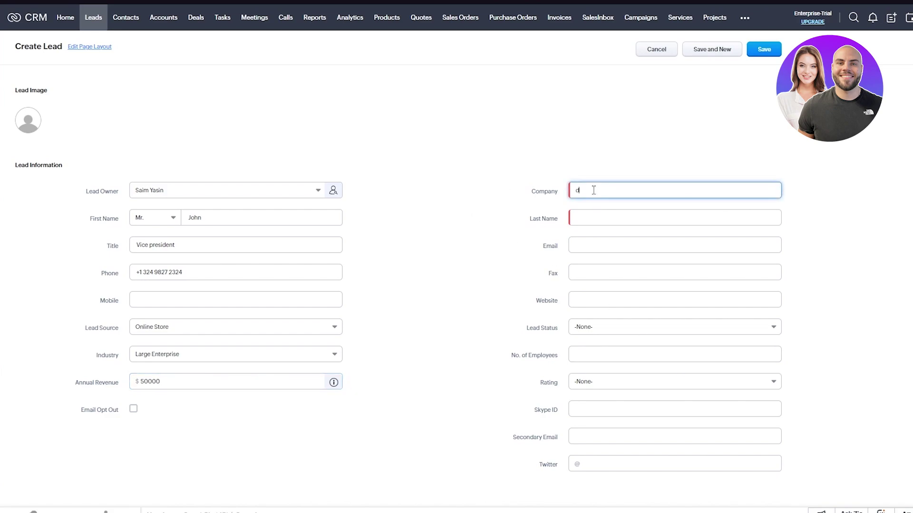
{"action": "left_click", "coordinate": [587, 217]}
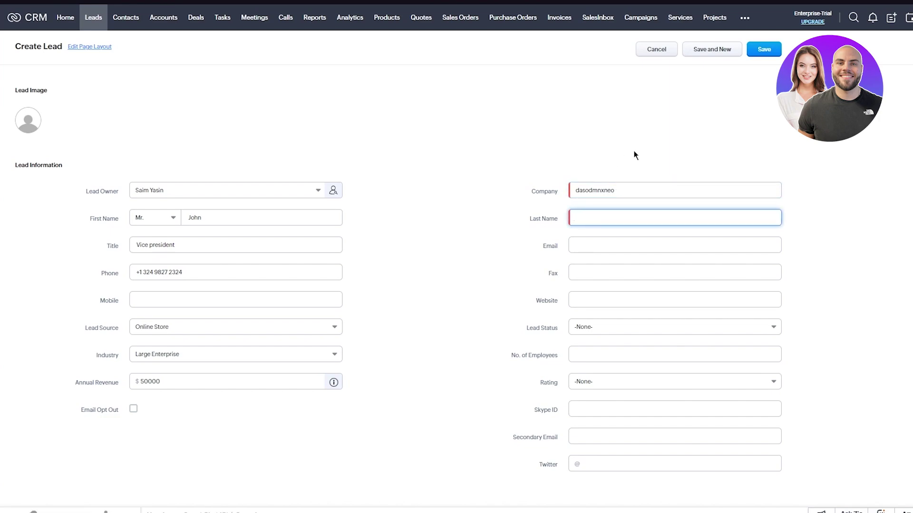
{"action": "left_click", "coordinate": [611, 251]}
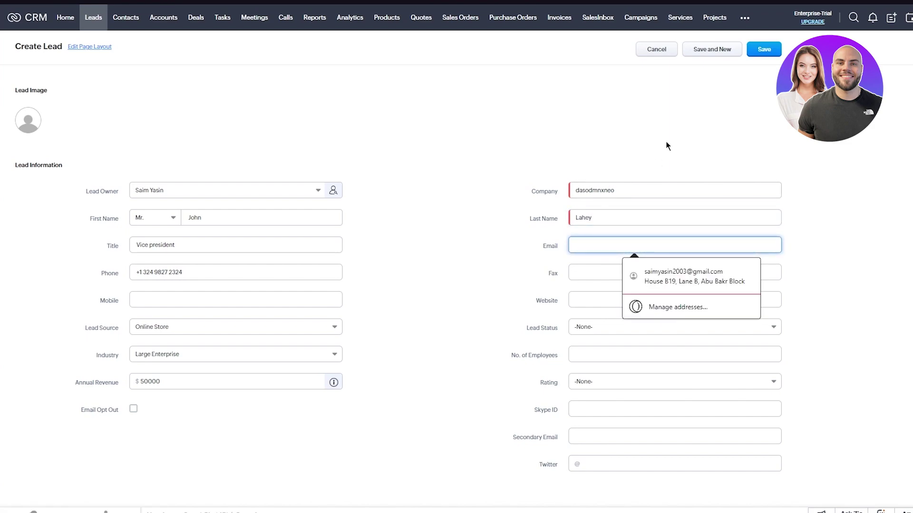
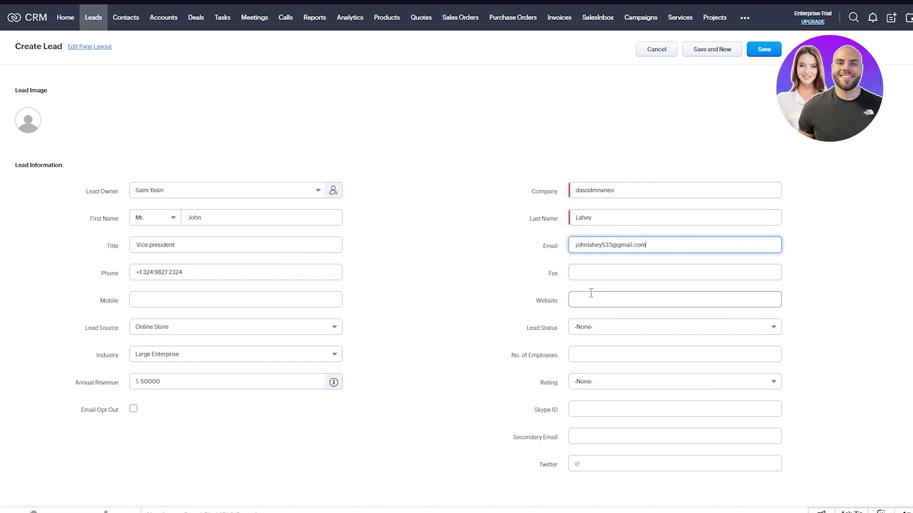
{"action": "left_click", "coordinate": [591, 294]}
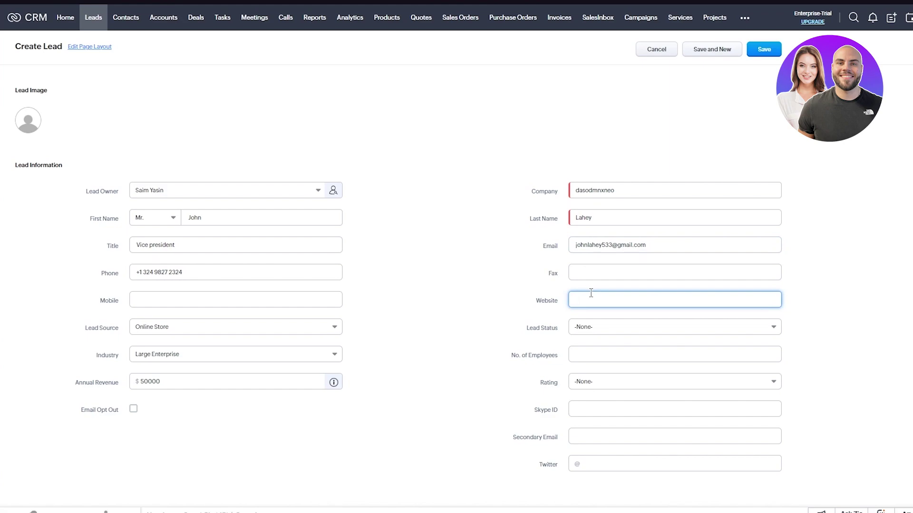
{"action": "type", "text": "youtube.com"}
Set lead status Contacted, 32 employees and rating Acquired.
{"action": "left_click", "coordinate": [605, 326]}
{"action": "scroll", "coordinate": [641, 378], "scroll_direction": "down", "scroll_amount": 1}
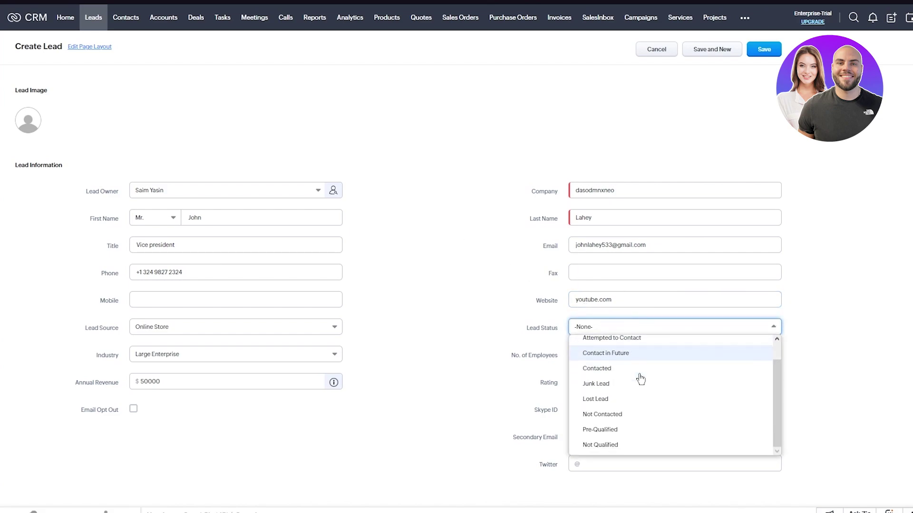
{"action": "scroll", "coordinate": [628, 395], "scroll_direction": "up", "scroll_amount": 1}
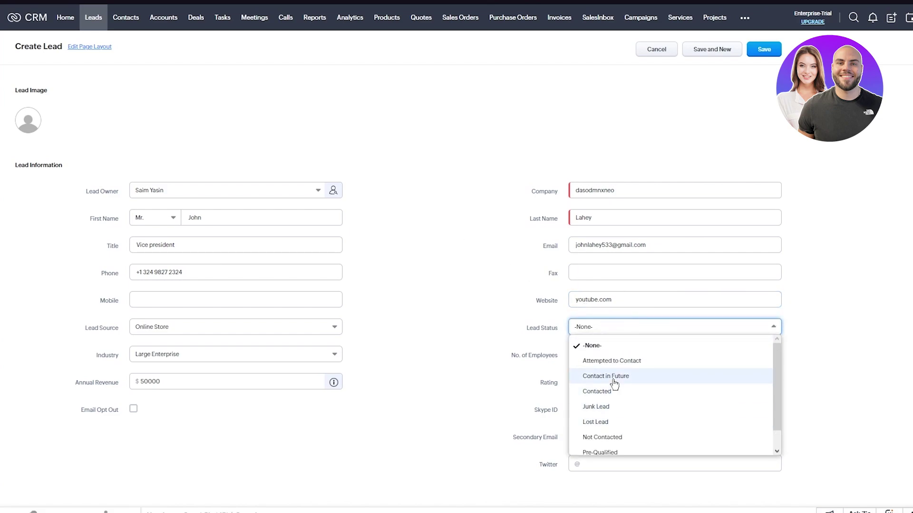
{"action": "triple_click", "coordinate": [608, 406]}
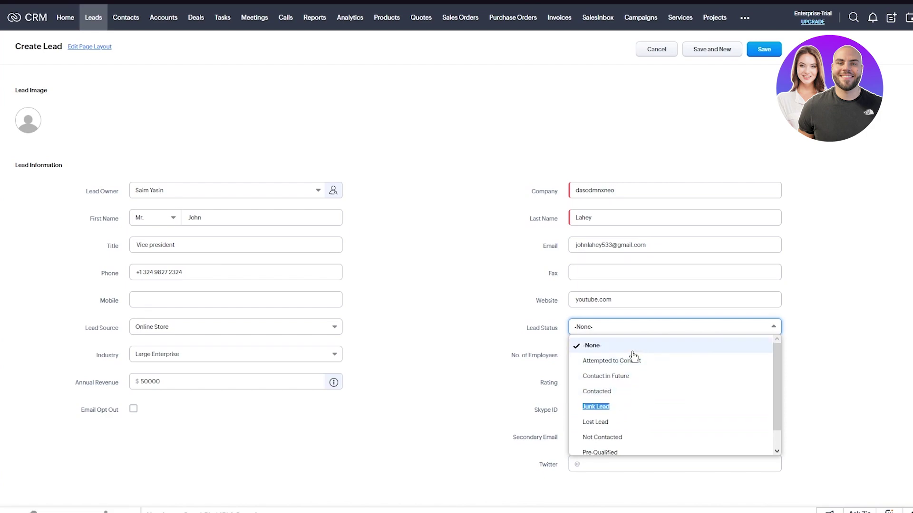
{"action": "left_click", "coordinate": [639, 391]}
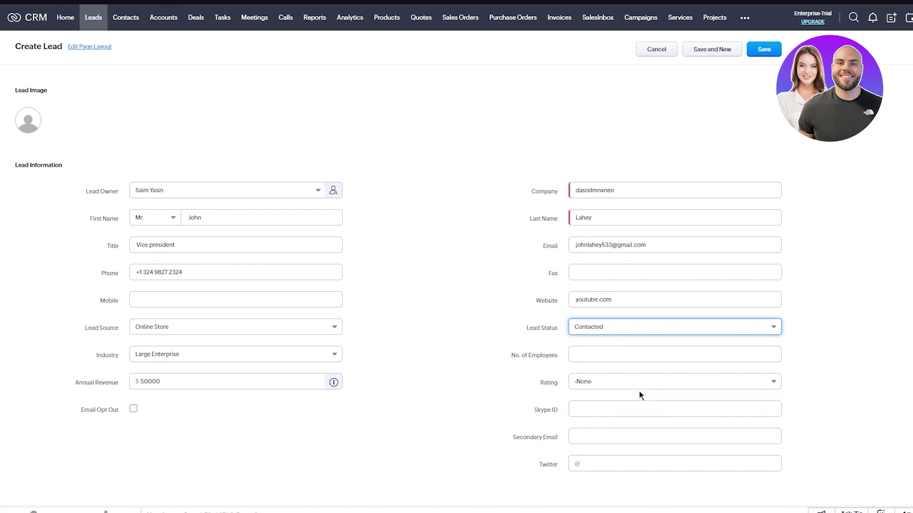
{"action": "left_click", "coordinate": [613, 356]}
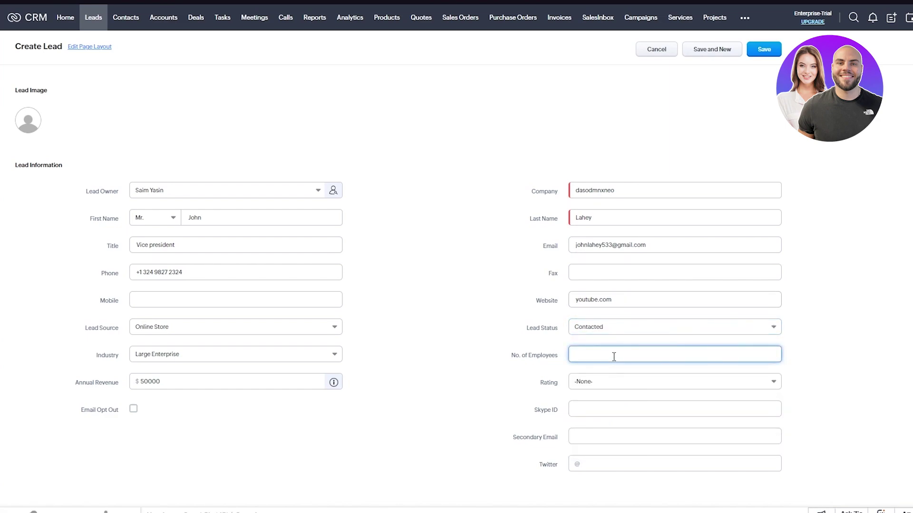
{"action": "type", "text": "32"}
{"action": "left_click", "coordinate": [611, 396]}
{"action": "left_click", "coordinate": [611, 391]}
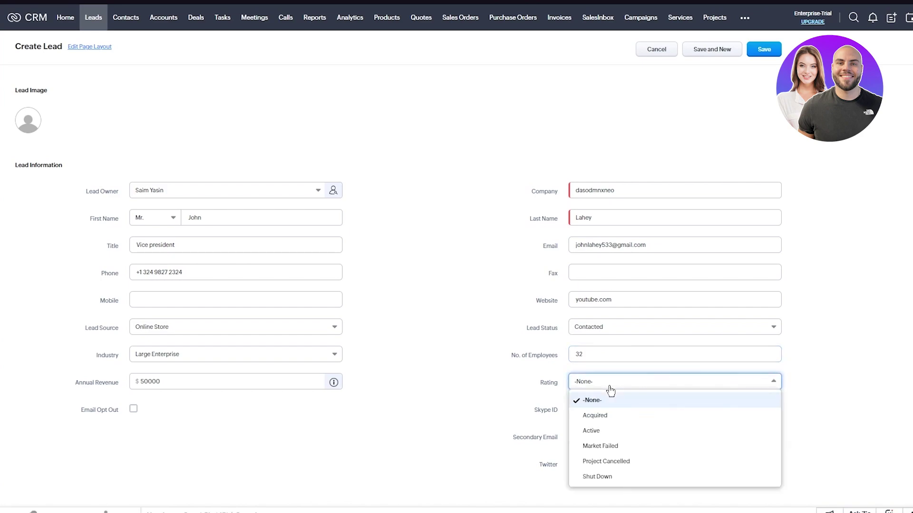
{"action": "left_click", "coordinate": [617, 421]}
Leave the Skype ID empty and save the lead with Save and New.
{"action": "left_click", "coordinate": [596, 410]}
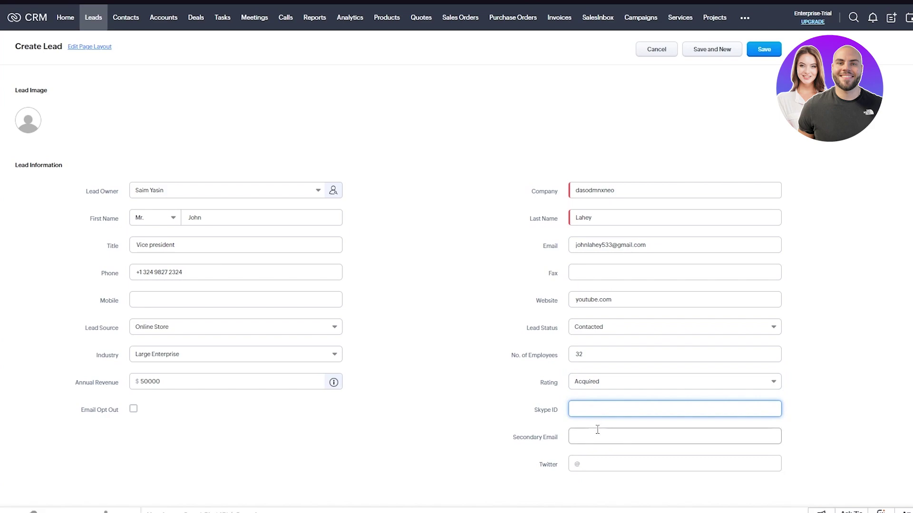
{"action": "scroll", "coordinate": [598, 430], "scroll_direction": "down", "scroll_amount": 4}
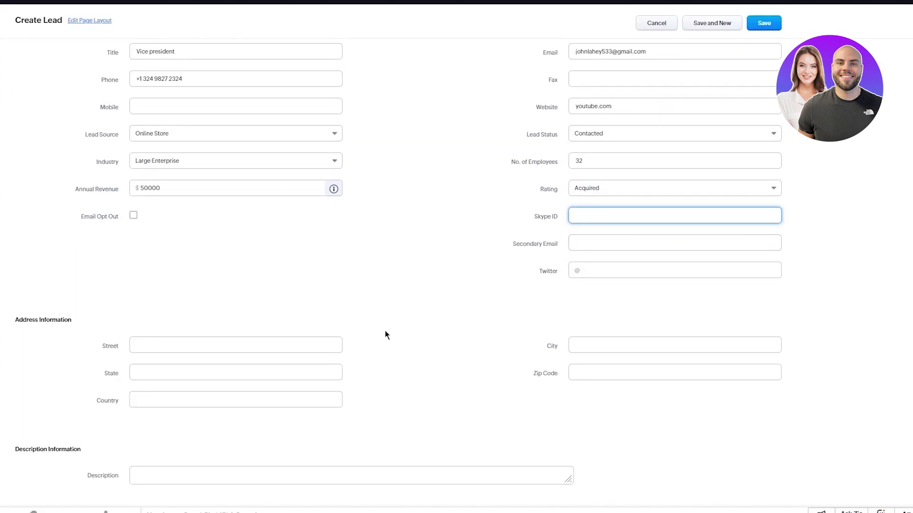
{"action": "left_click", "coordinate": [250, 363]}
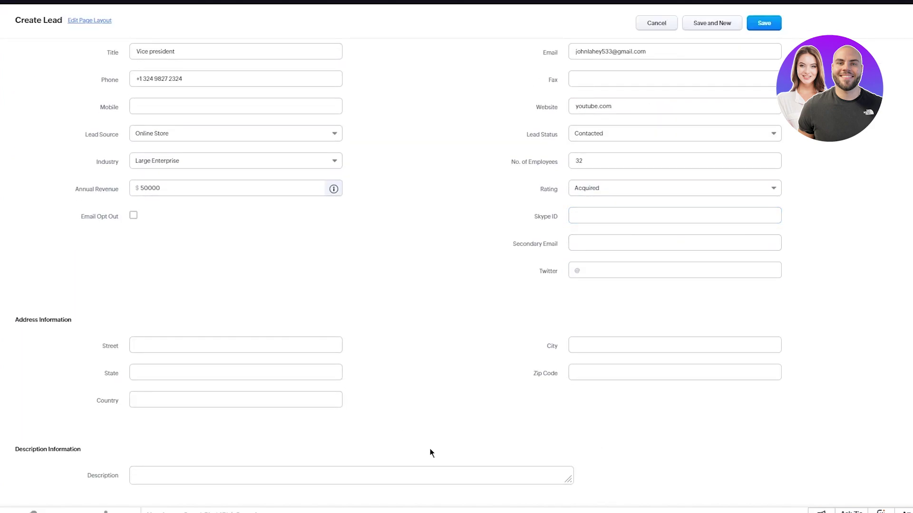
{"action": "scroll", "coordinate": [430, 450], "scroll_direction": "up", "scroll_amount": 5}
{"action": "left_click", "coordinate": [712, 48]}
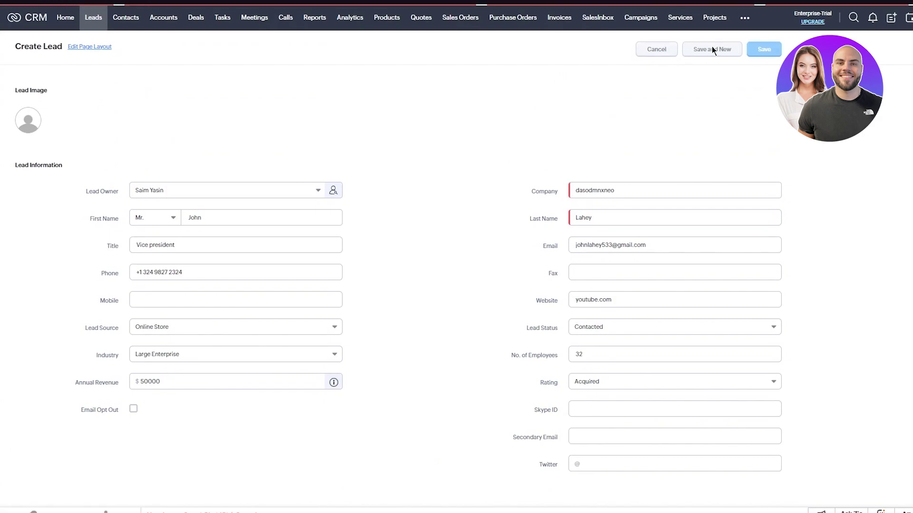
Cancel the blank lead form, filter the leads list to My Leads, then go to Contacts.
{"action": "left_click", "coordinate": [661, 50]}
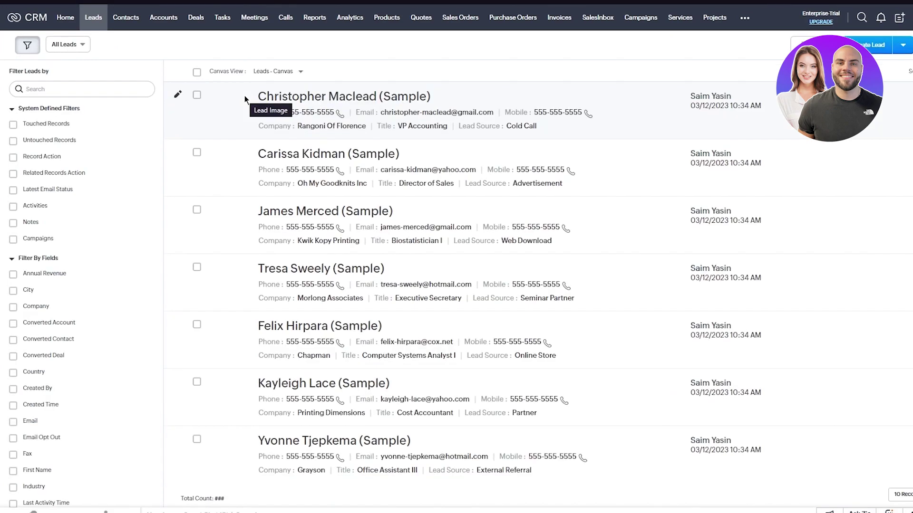
{"action": "scroll", "coordinate": [315, 141], "scroll_direction": "down", "scroll_amount": 3}
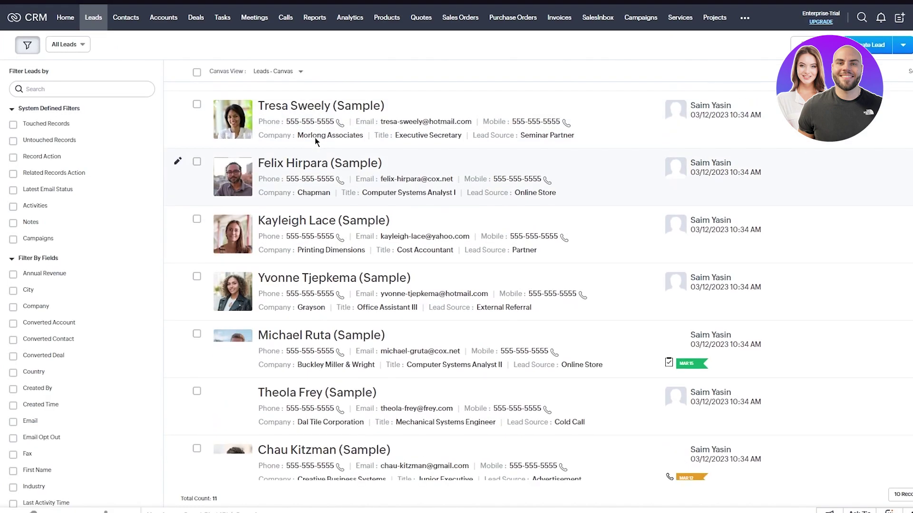
{"action": "scroll", "coordinate": [315, 141], "scroll_direction": "up", "scroll_amount": 3}
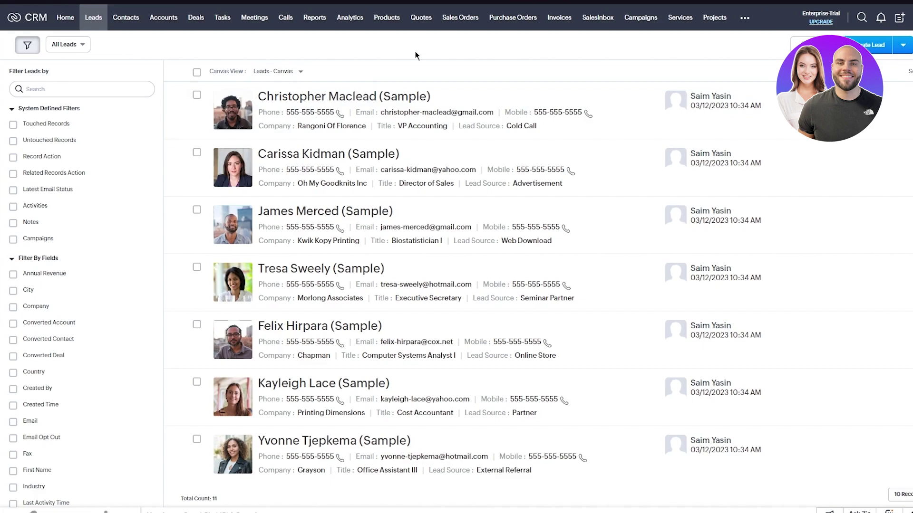
{"action": "left_click", "coordinate": [82, 45]}
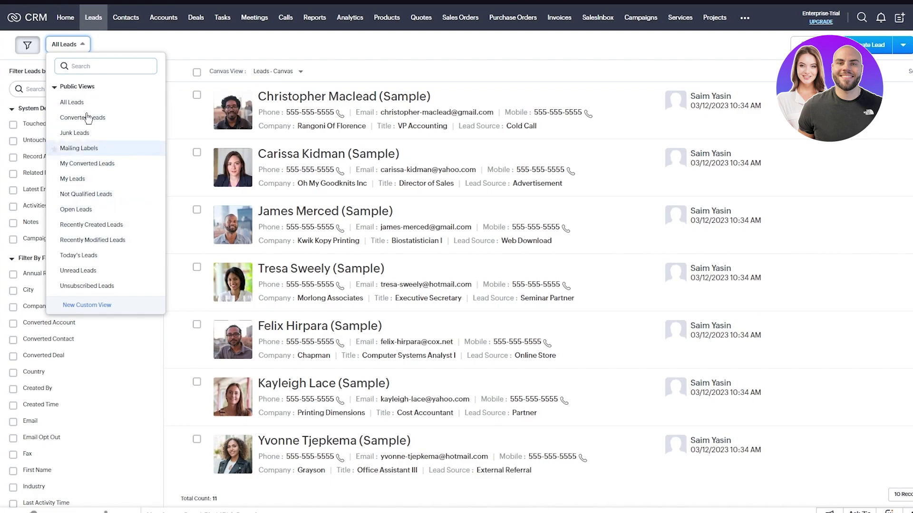
{"action": "left_click", "coordinate": [91, 179]}
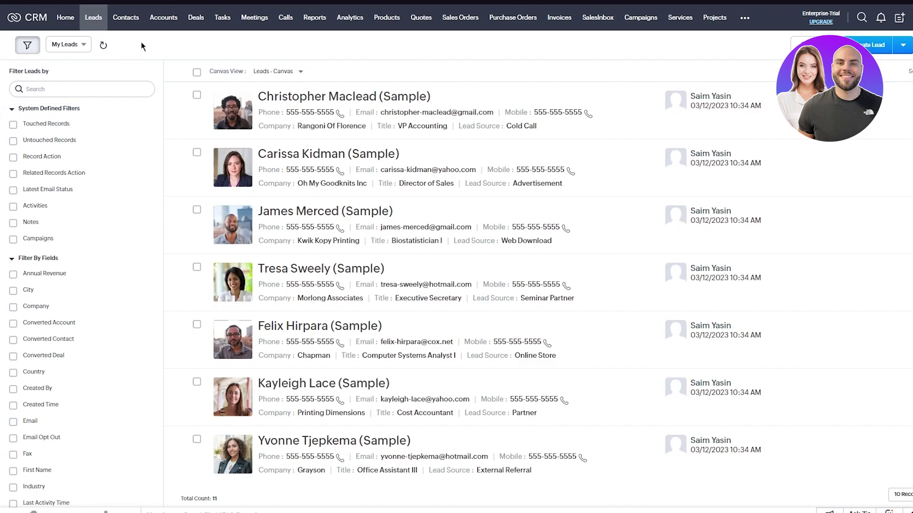
{"action": "left_click", "coordinate": [139, 23]}
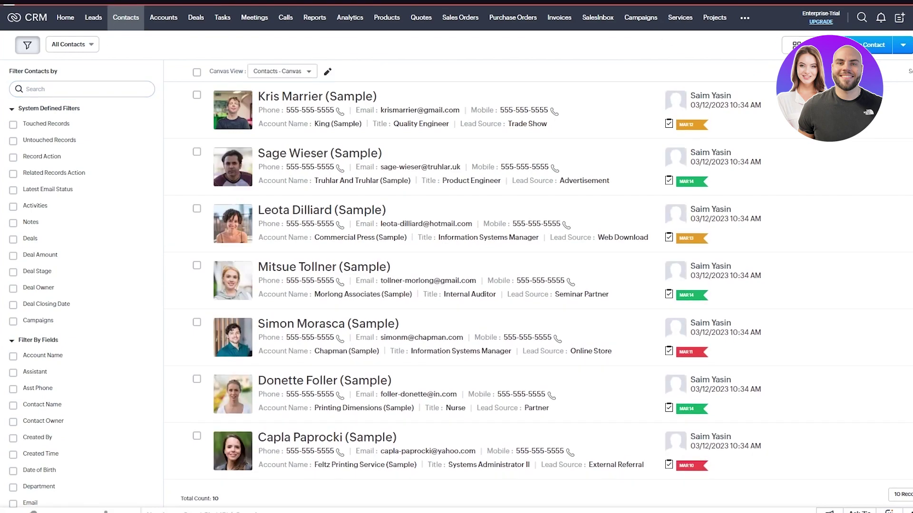
Scroll through a blank Create Contact form without saving, then go to Accounts.
{"action": "left_click", "coordinate": [865, 45]}
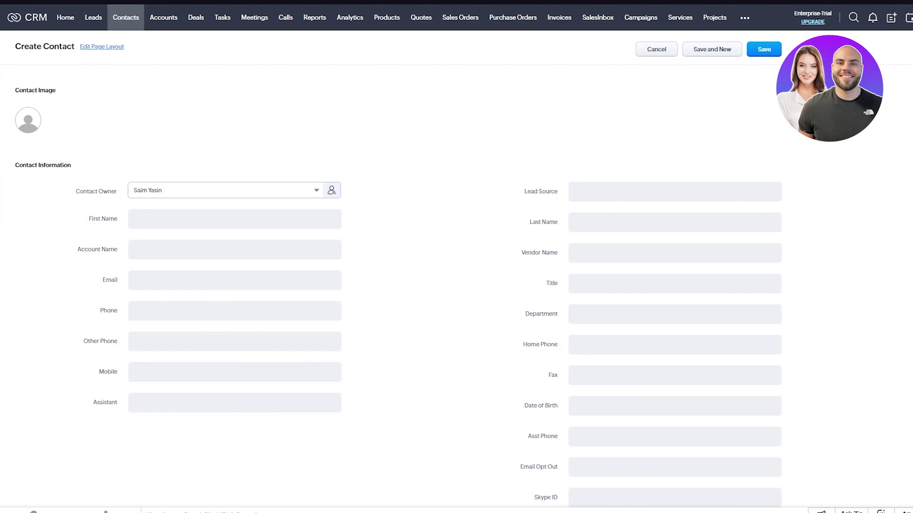
{"action": "scroll", "coordinate": [457, 257], "scroll_direction": "down", "scroll_amount": 8}
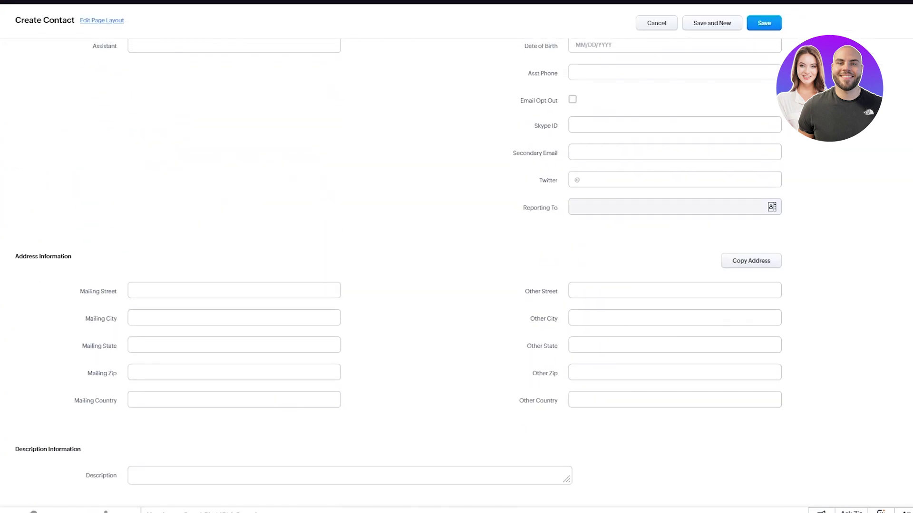
{"action": "scroll", "coordinate": [456, 257], "scroll_direction": "up", "scroll_amount": 8}
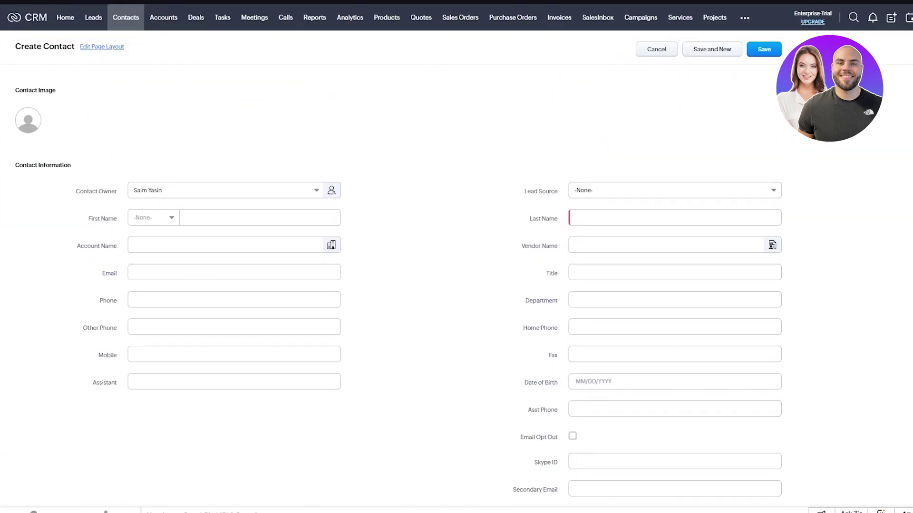
{"action": "scroll", "coordinate": [457, 257], "scroll_direction": "down", "scroll_amount": 7}
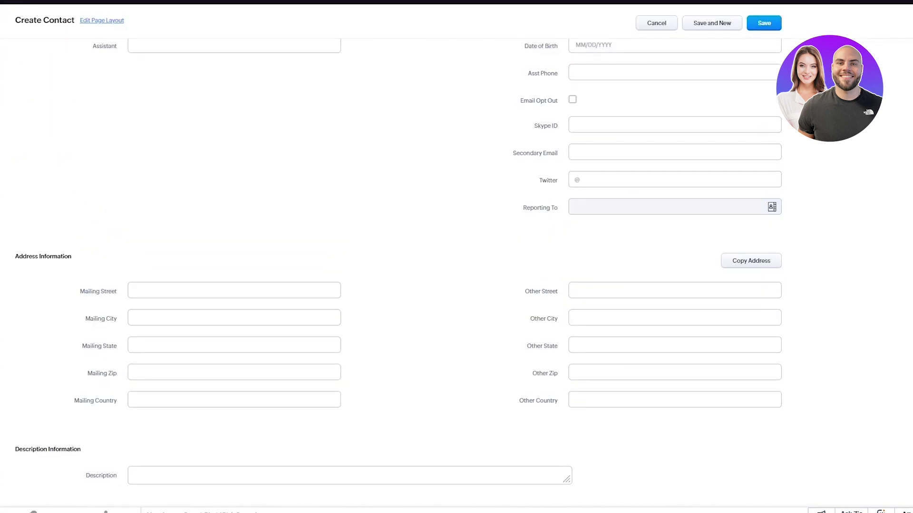
{"action": "scroll", "coordinate": [739, 127], "scroll_direction": "up", "scroll_amount": 7}
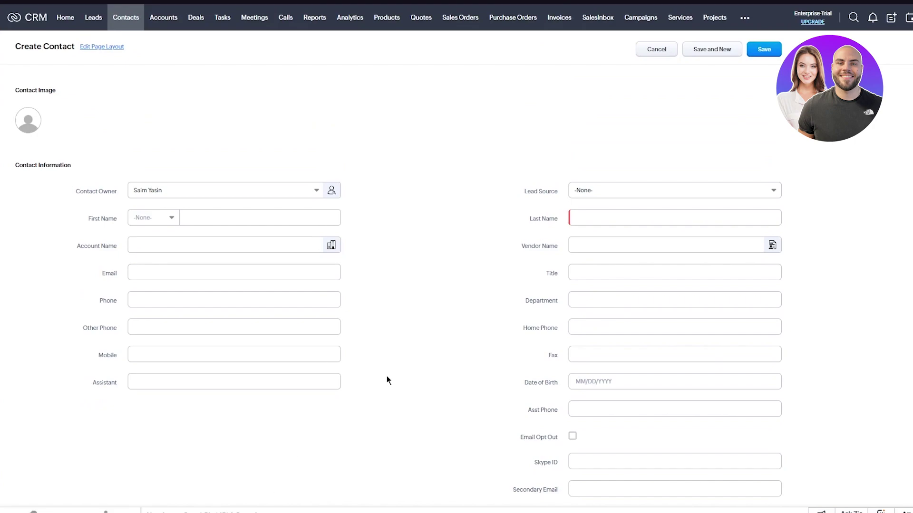
{"action": "scroll", "coordinate": [529, 273], "scroll_direction": "down", "scroll_amount": 7}
{"action": "scroll", "coordinate": [530, 273], "scroll_direction": "up", "scroll_amount": 7}
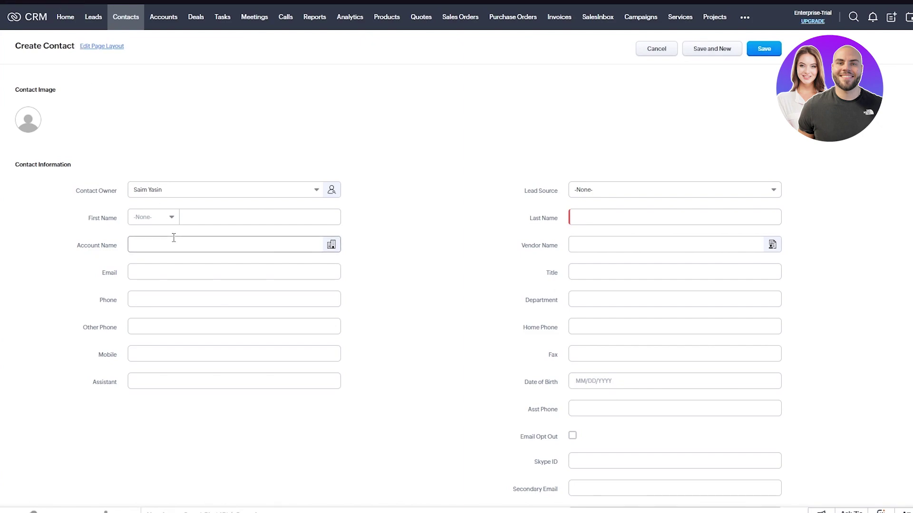
{"action": "left_click", "coordinate": [173, 24]}
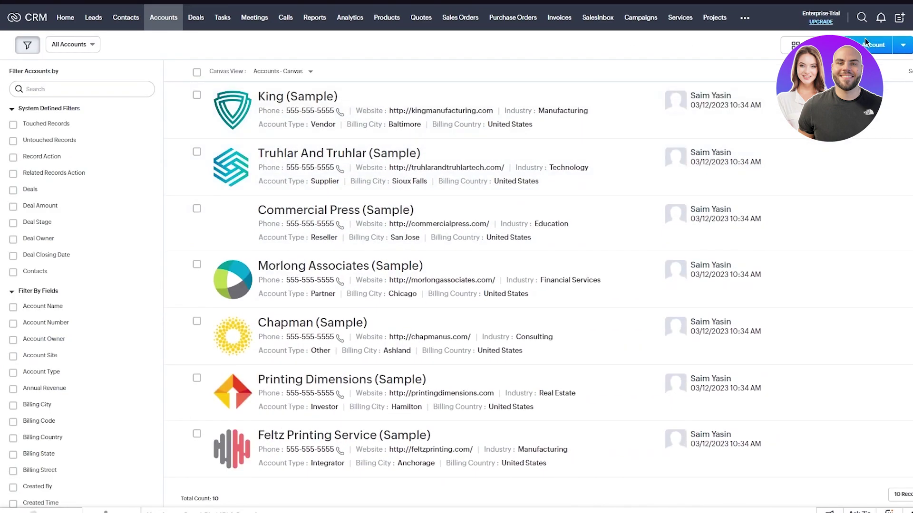
Glance over a blank Create Account form, then review the Deals list of 10 sample deals.
{"action": "left_click", "coordinate": [760, 56]}
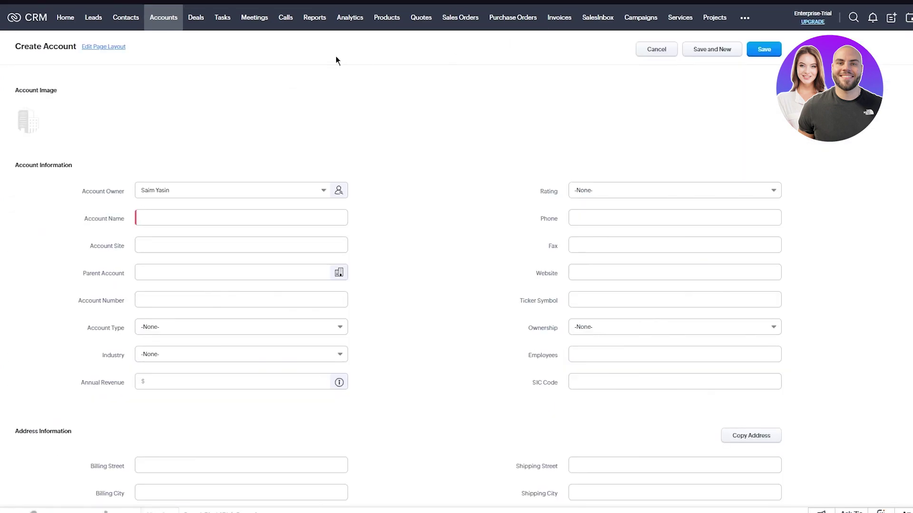
{"action": "scroll", "coordinate": [387, 160], "scroll_direction": "down", "scroll_amount": 4}
{"action": "scroll", "coordinate": [387, 160], "scroll_direction": "up", "scroll_amount": 4}
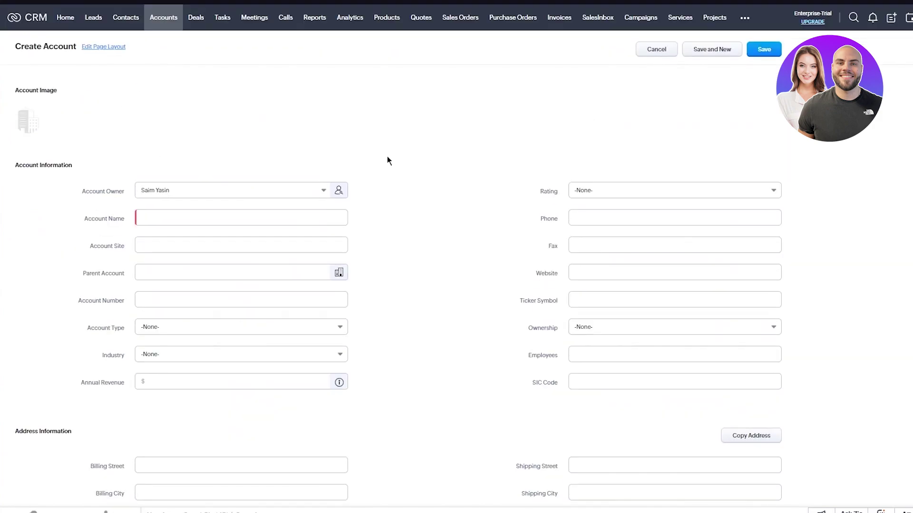
{"action": "left_click", "coordinate": [196, 17]}
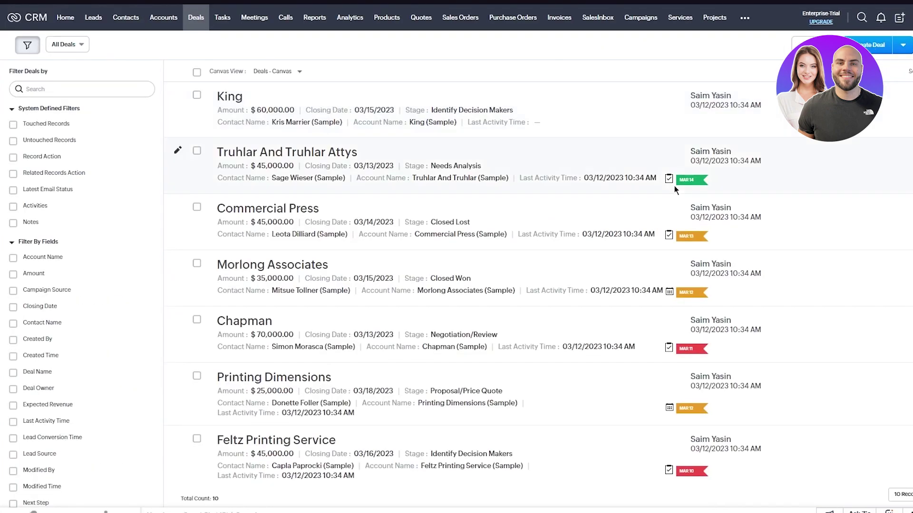
{"action": "scroll", "coordinate": [674, 190], "scroll_direction": "down", "scroll_amount": 3}
{"action": "scroll", "coordinate": [674, 190], "scroll_direction": "up", "scroll_amount": 3}
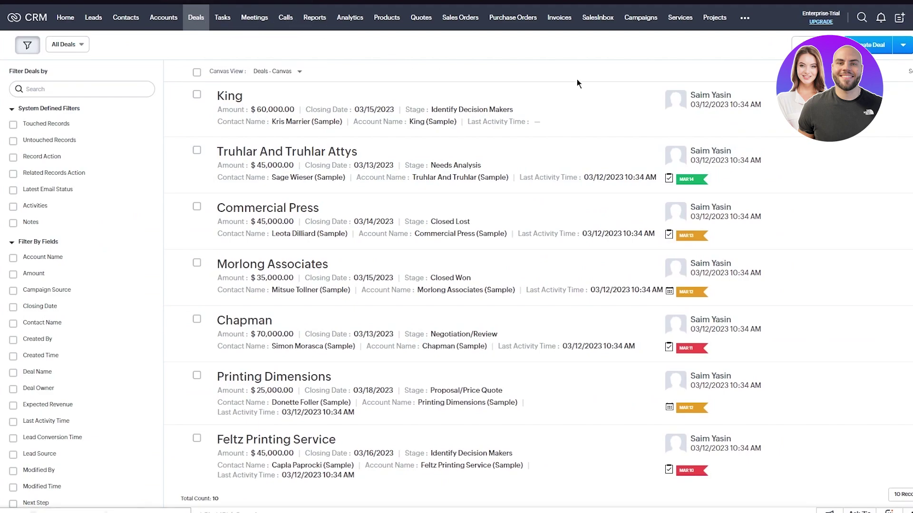
Go to Campaigns and start creating a new campaign from the Plan Campaigns page.
{"action": "left_click", "coordinate": [648, 23]}
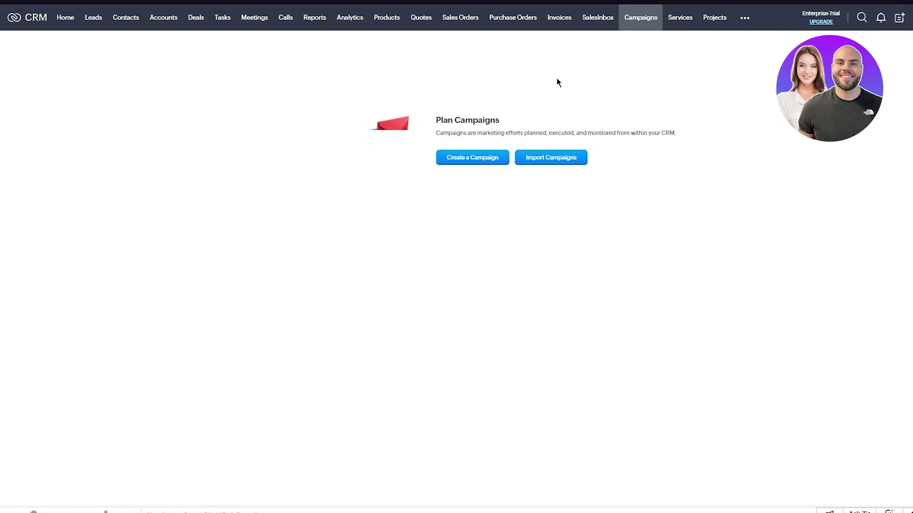
{"action": "left_click", "coordinate": [460, 158]}
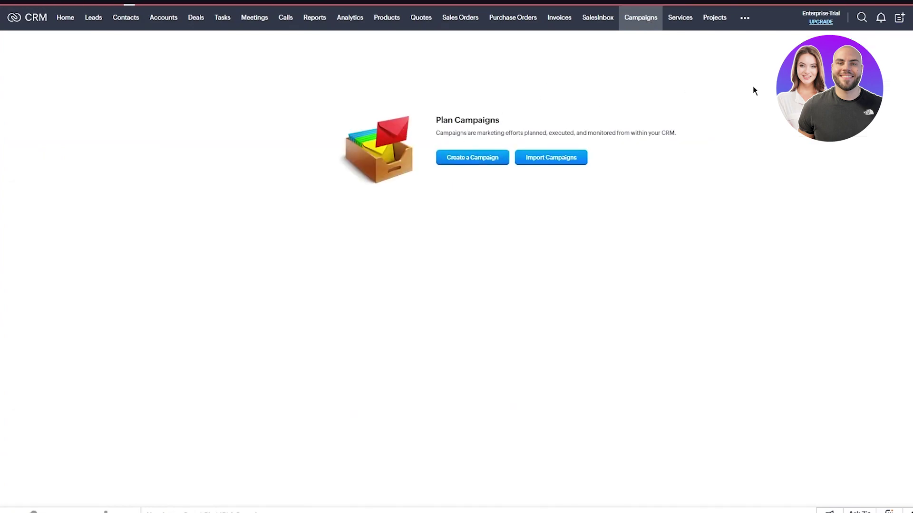